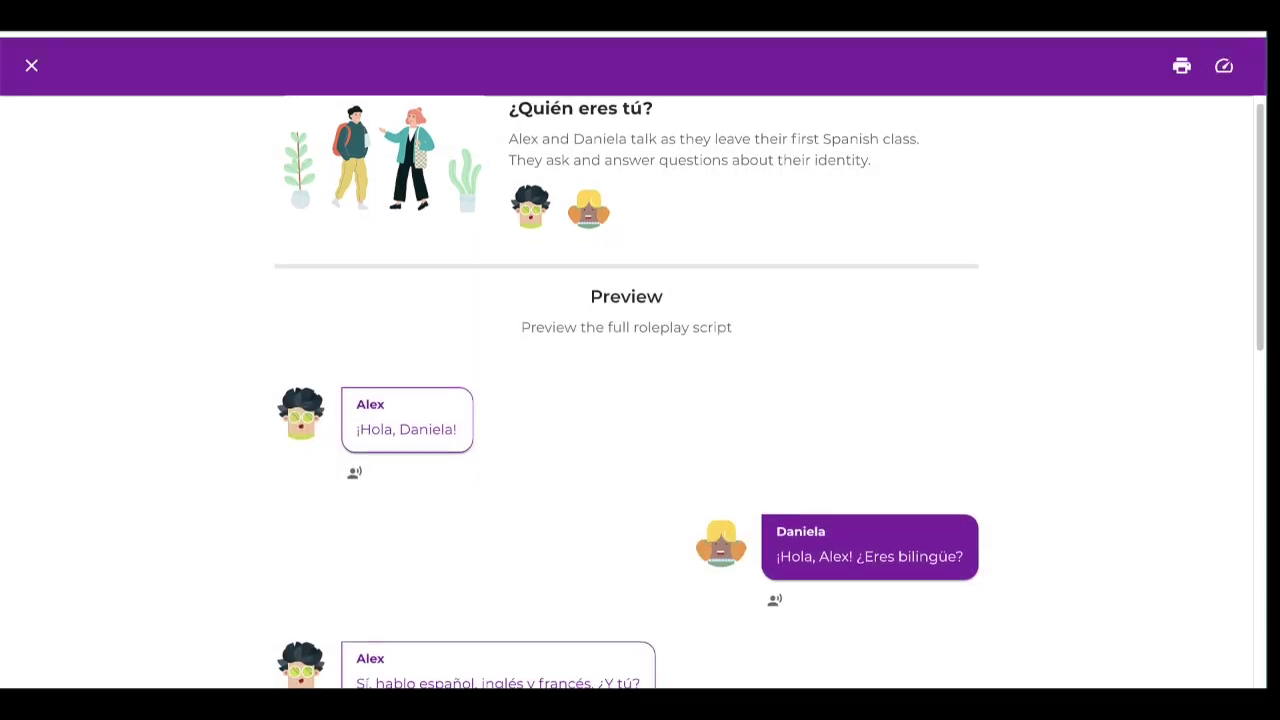
- Scroll down through the ¿Quién eres tú? roleplay preview
scroll(640, 400, "down", 3)
scroll(640, 400, "down", 1)
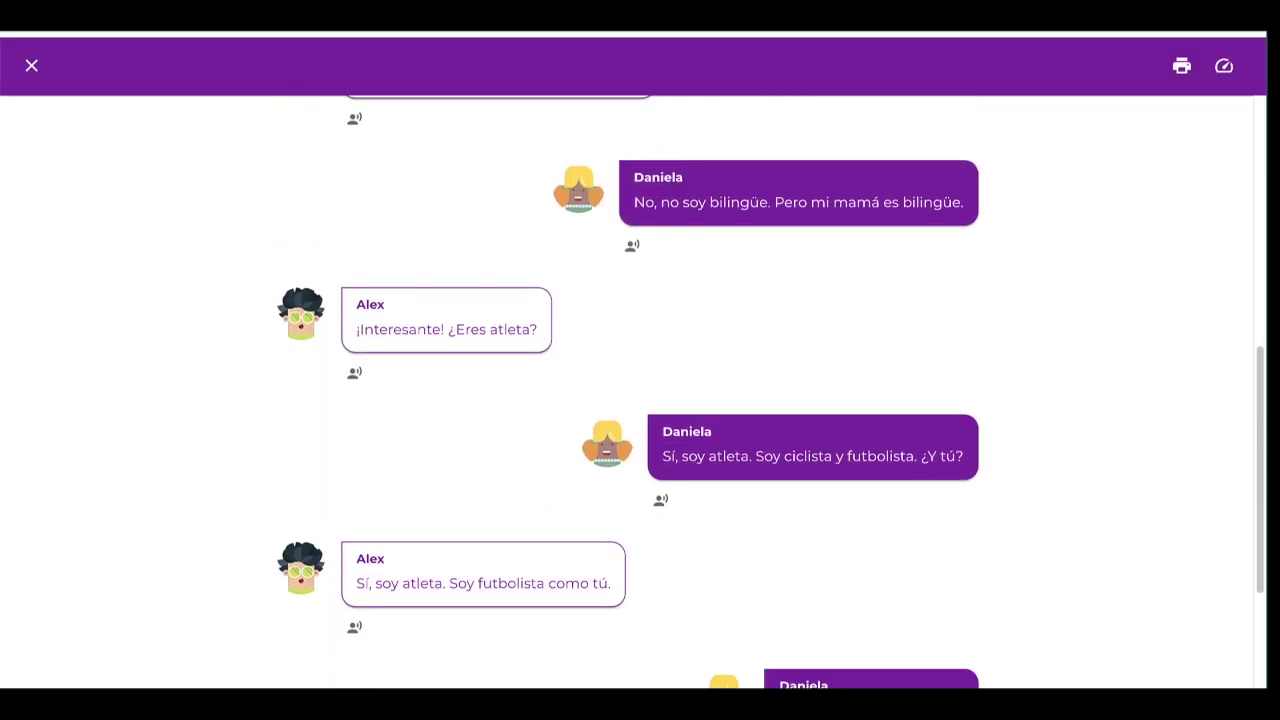
scroll(640, 400, "down", 2)
scroll(640, 400, "down", 1)
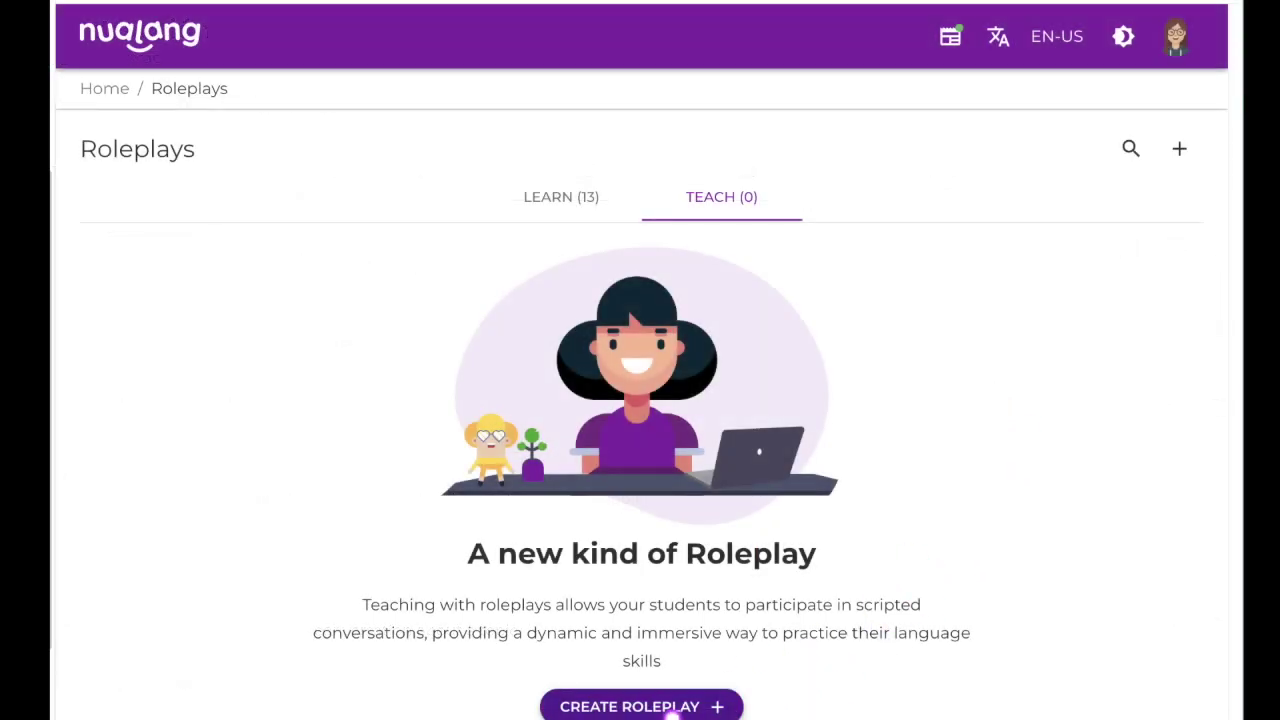
- Start a new roleplay with English as its language
left_click(673, 708)
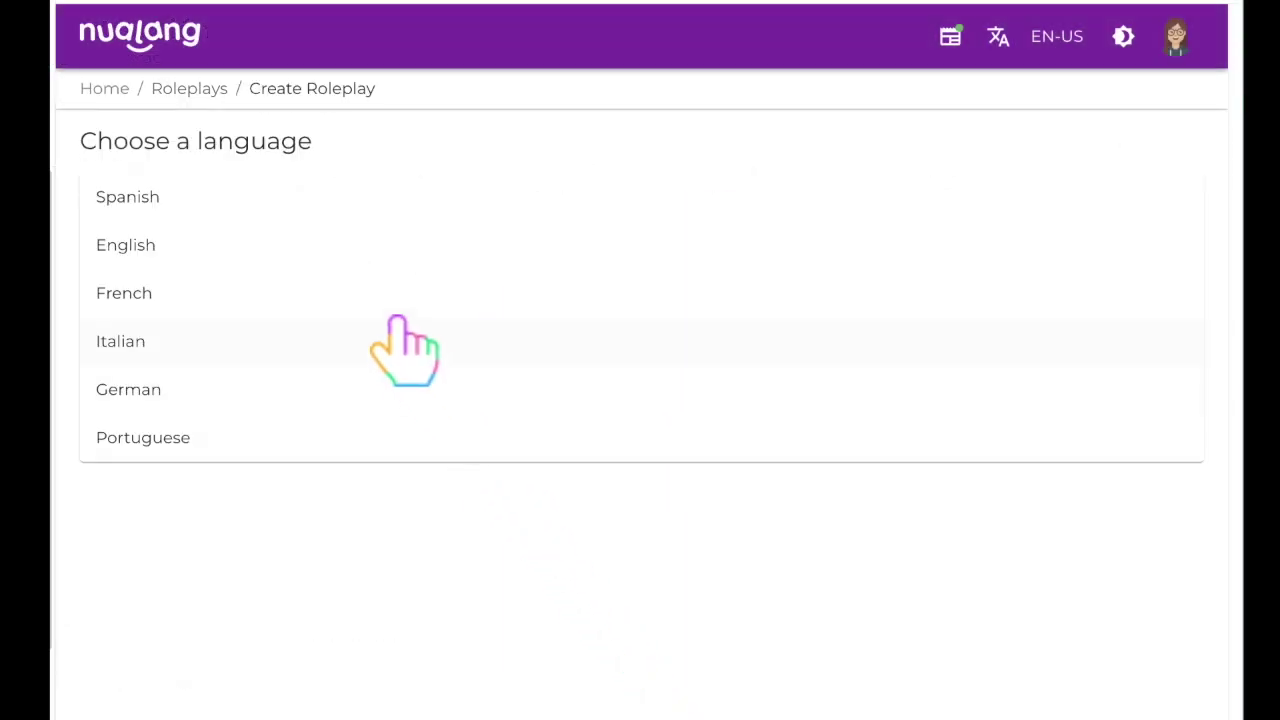
left_click(375, 262)
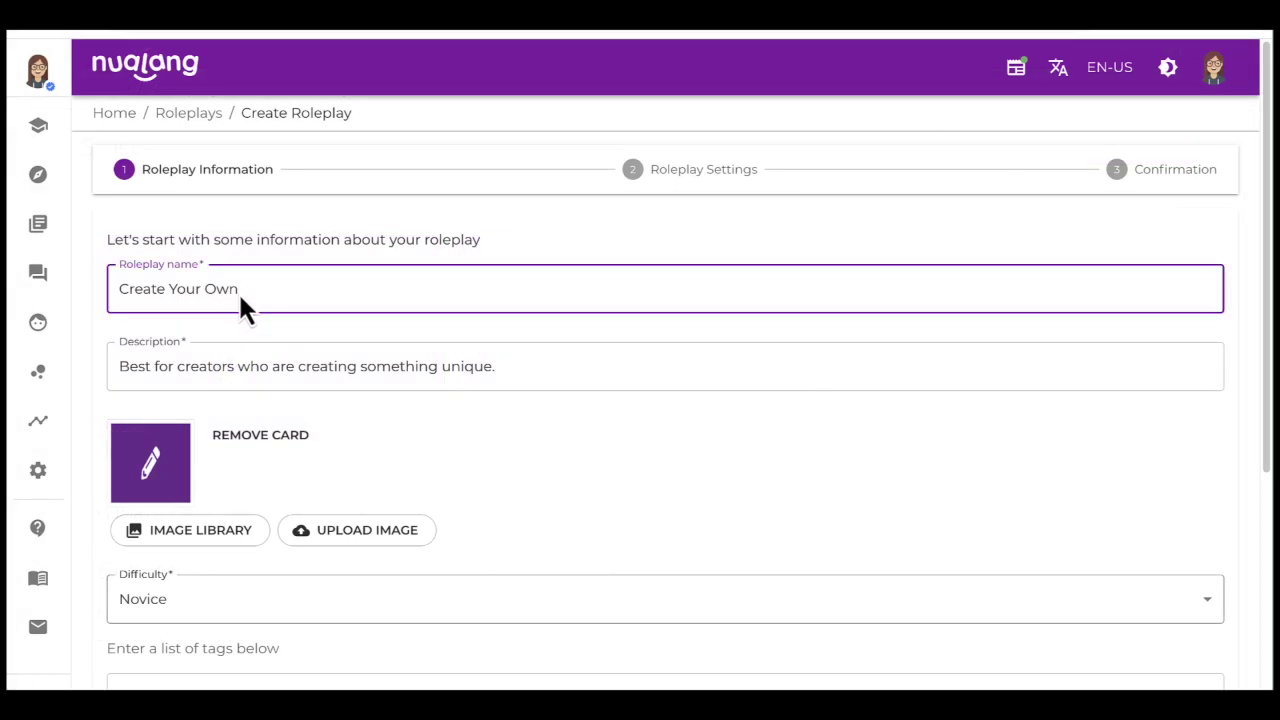
- Name the roleplay 'Weekend Plans' and describe it as 'What are you doing this weekend?'
left_click_drag(238, 291, 166, 293)
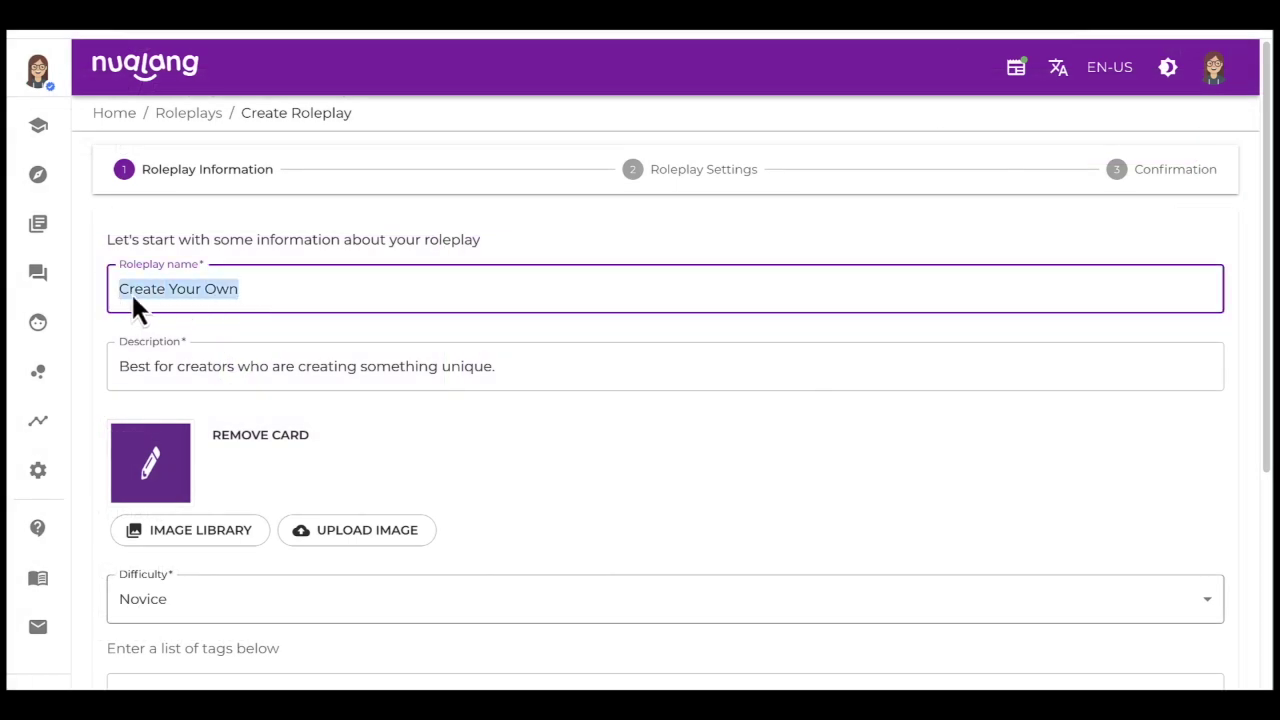
type("Weekend Plans")
key("Tab")
type("What ")
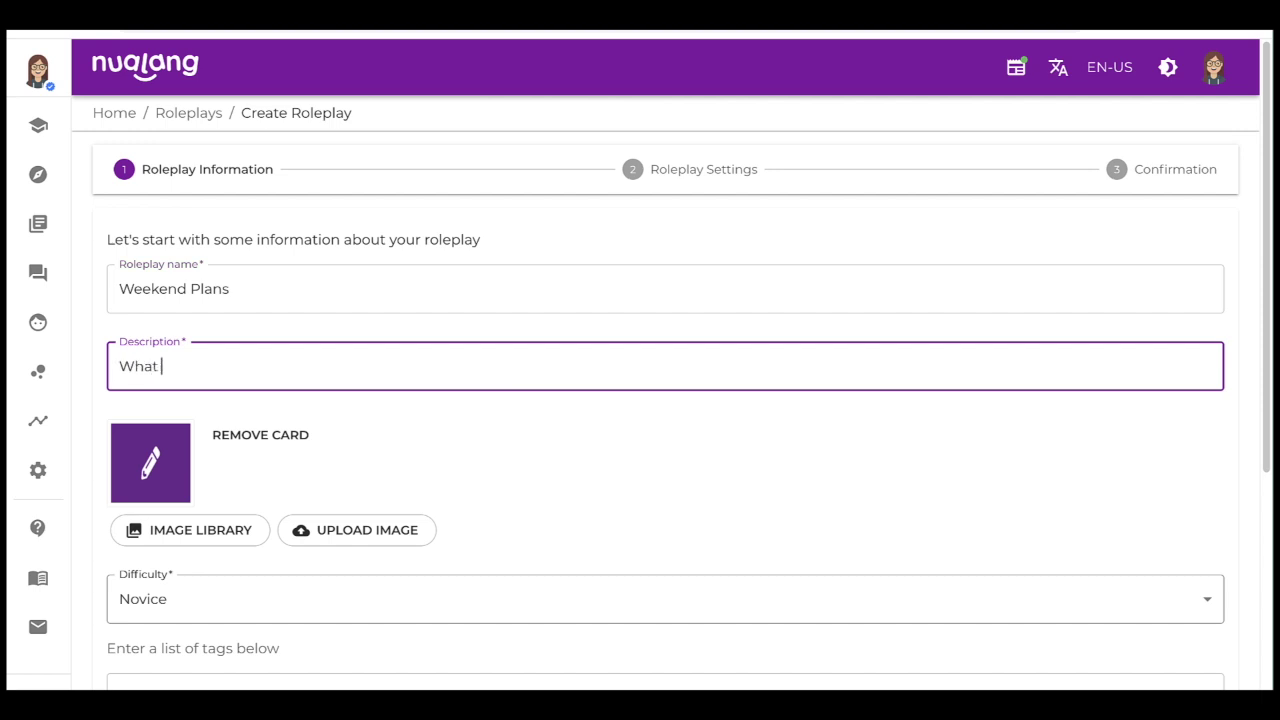
type("are you doing this weekend?")
- Set a cropped beach photo from the image library as the roleplay cover
left_click(162, 528)
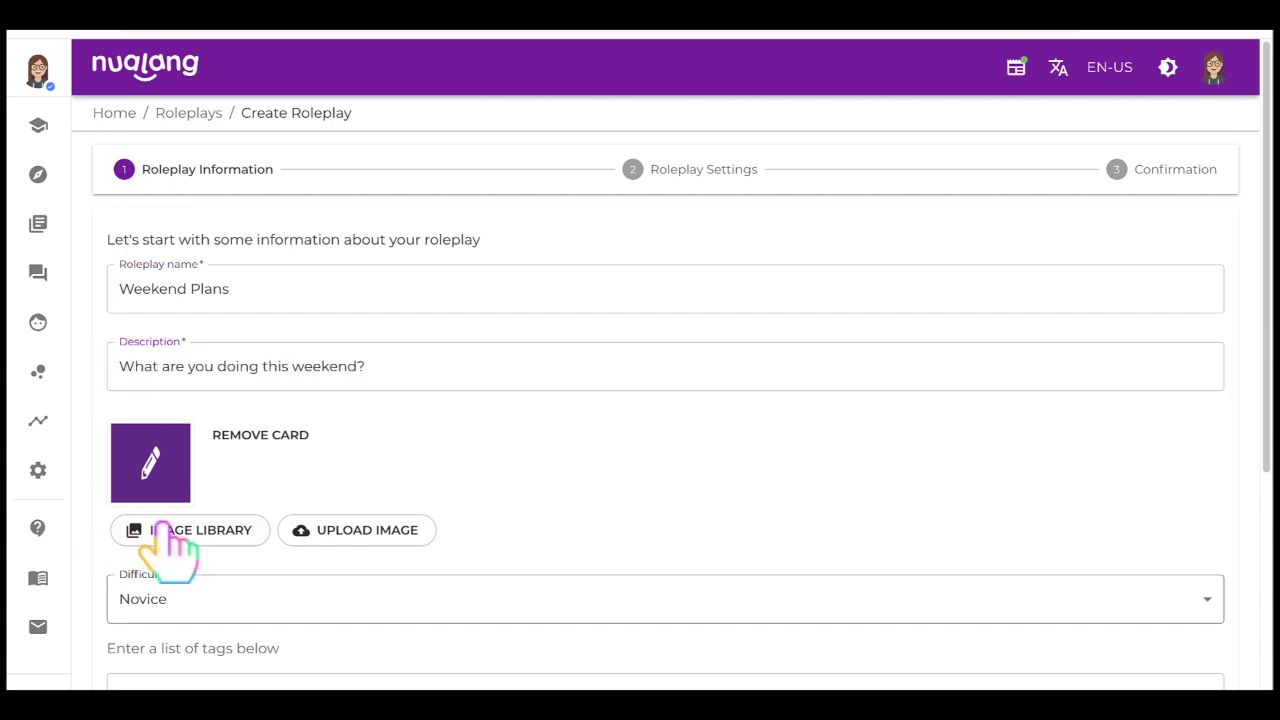
left_click(780, 354)
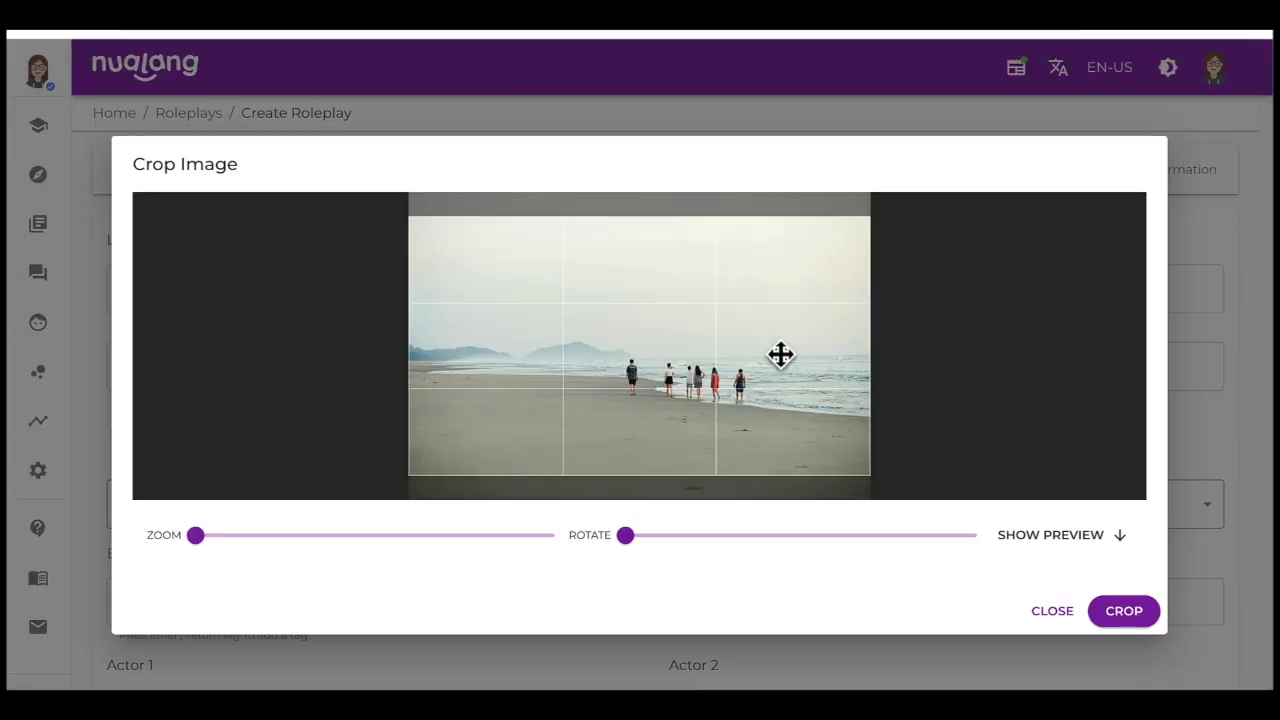
left_click(1123, 611)
scroll(380, 449, "down", 1)
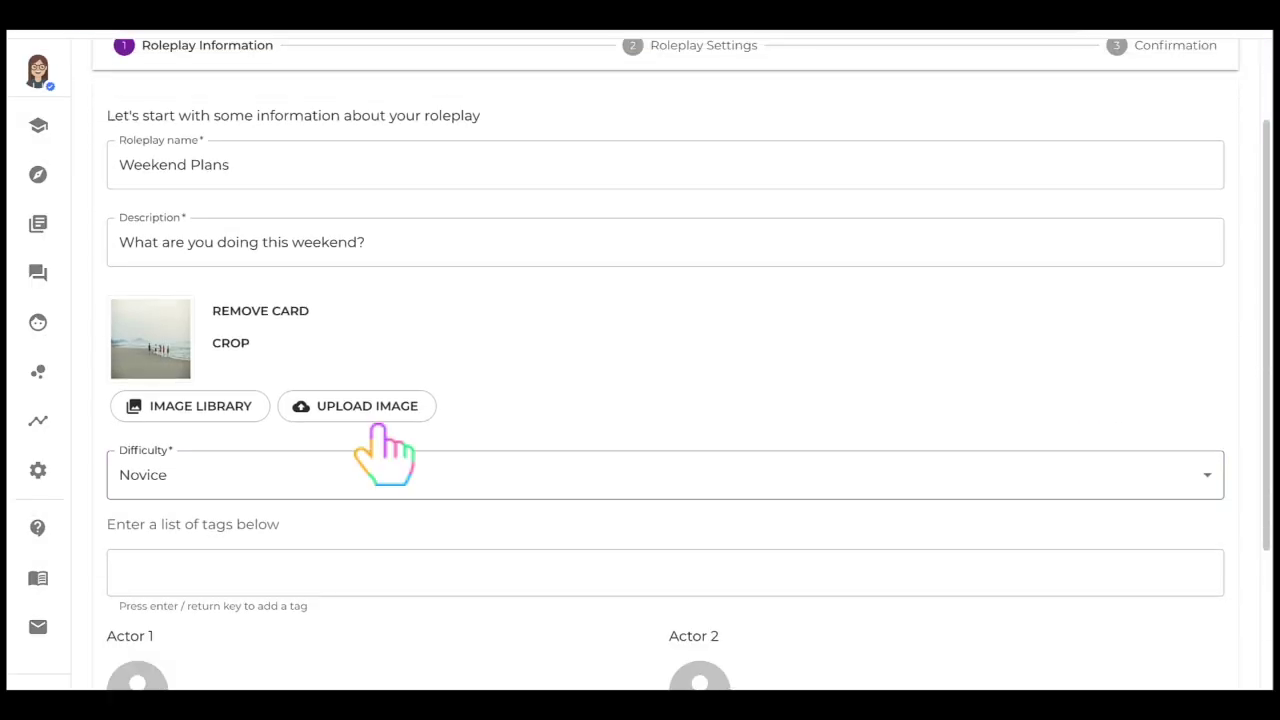
left_click(400, 572)
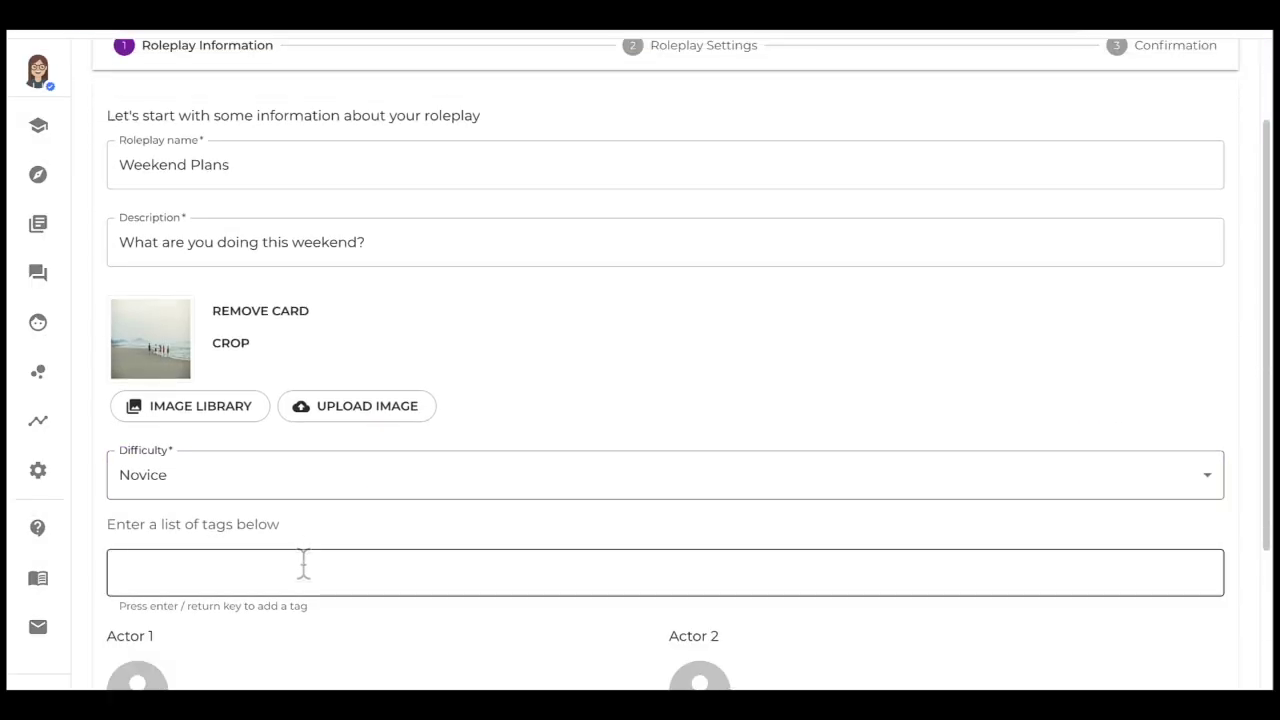
- Give Actor 1 the helmeted heart-glasses avatar and Actor 2 the dark-haired avatar with bangs
scroll(304, 565, "down", 1)
scroll(305, 567, "down", 1)
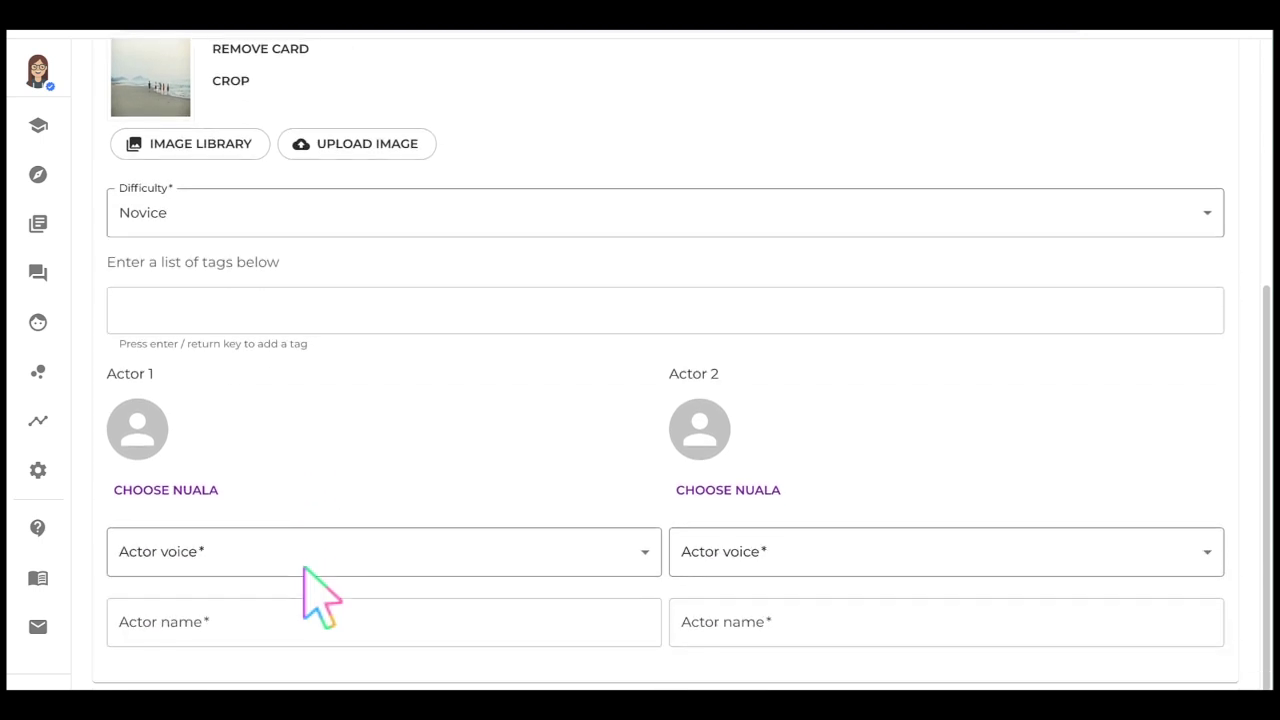
scroll(306, 566, "down", 1)
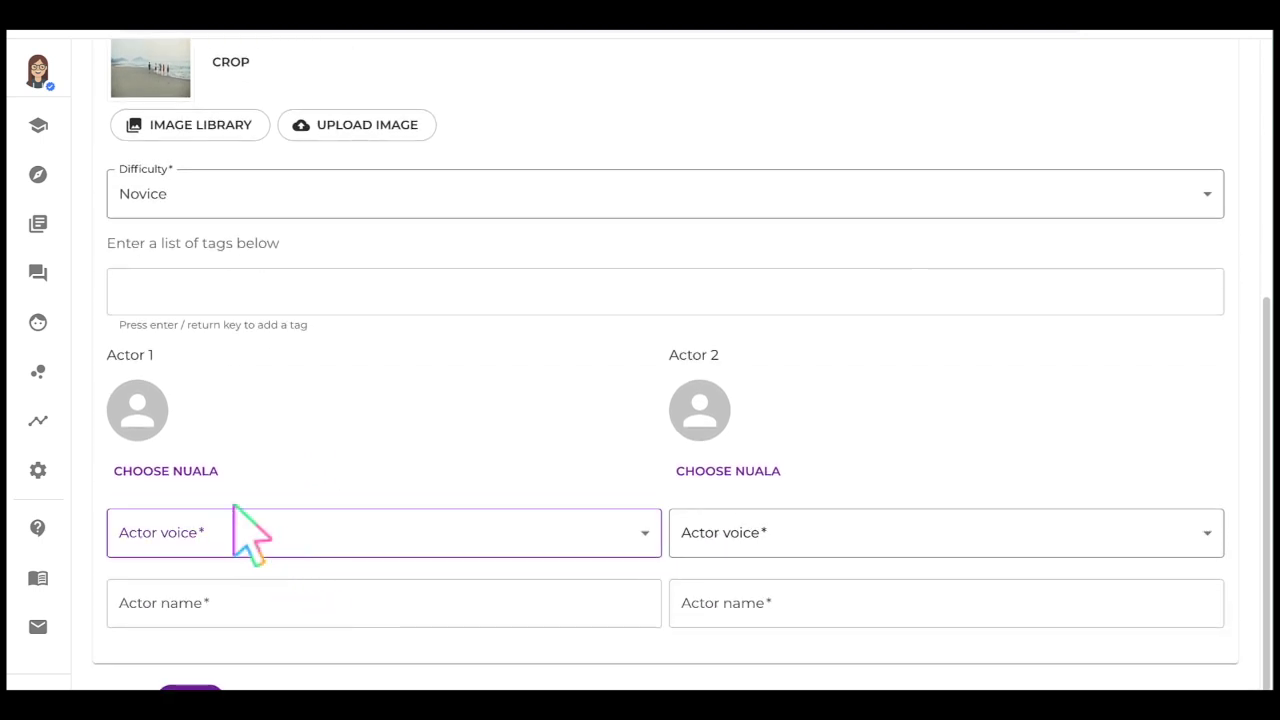
left_click(184, 473)
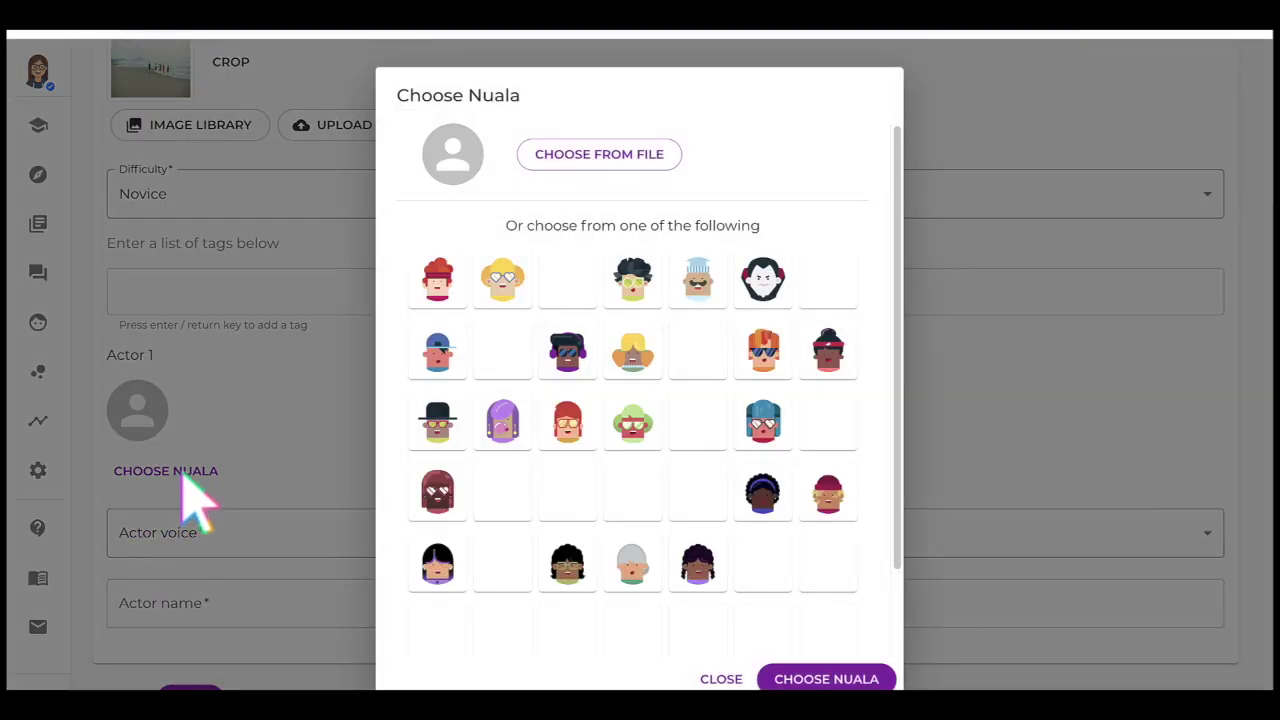
left_click(758, 418)
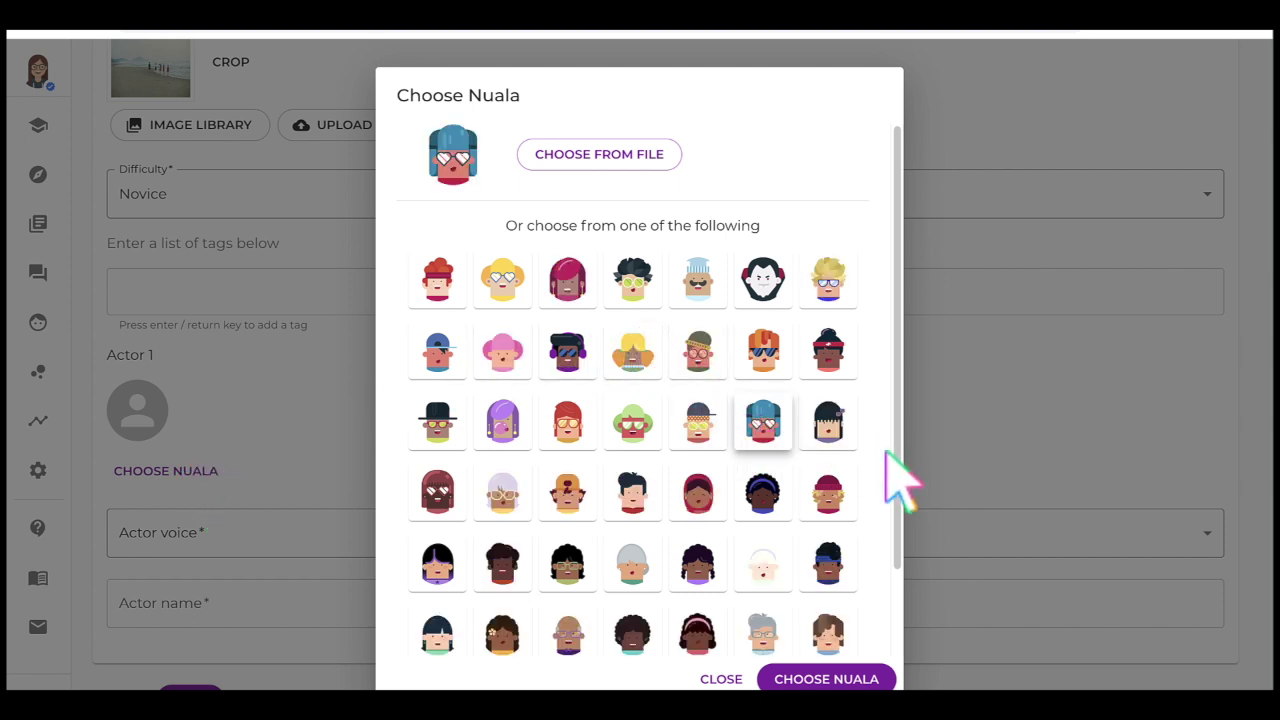
left_click(818, 679)
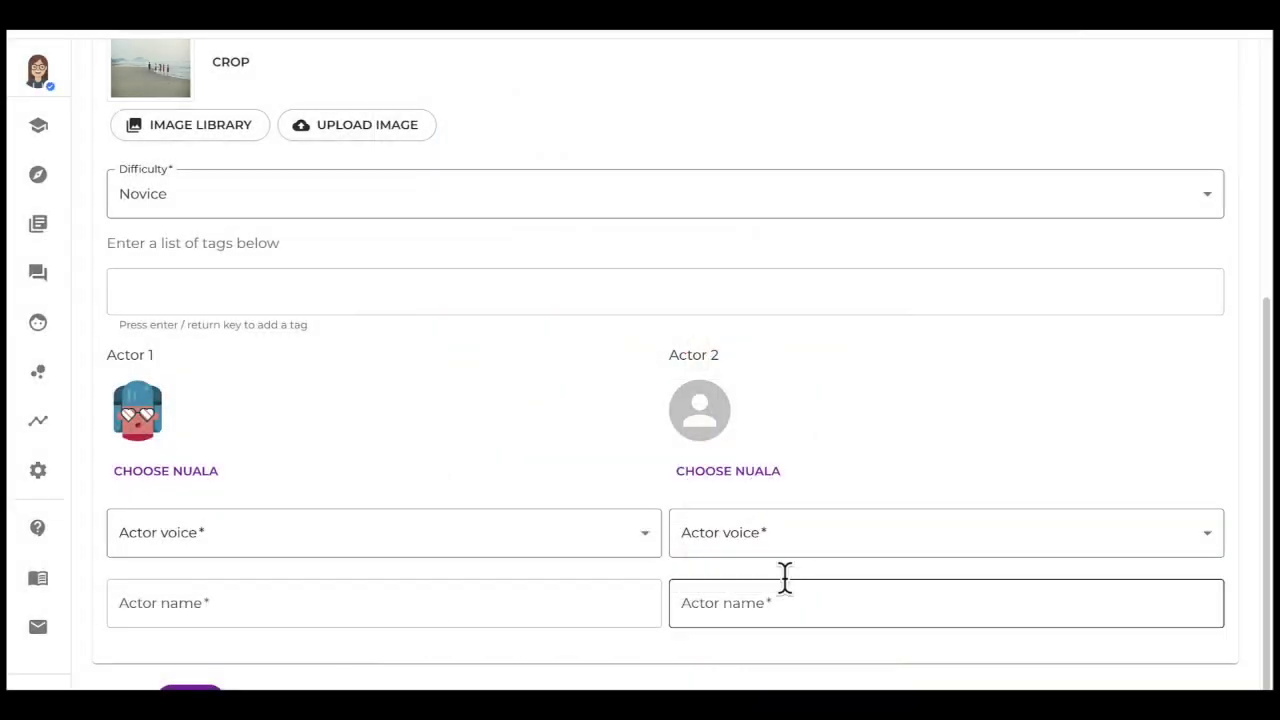
left_click(705, 470)
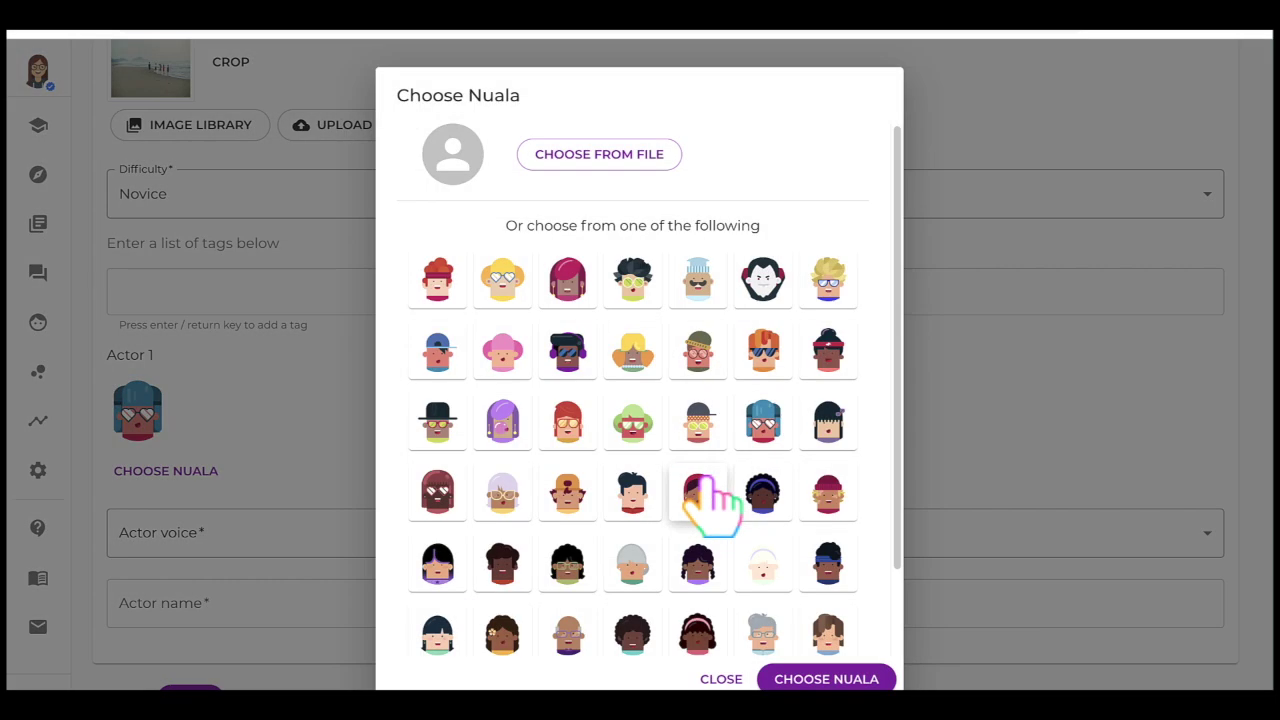
left_click(826, 438)
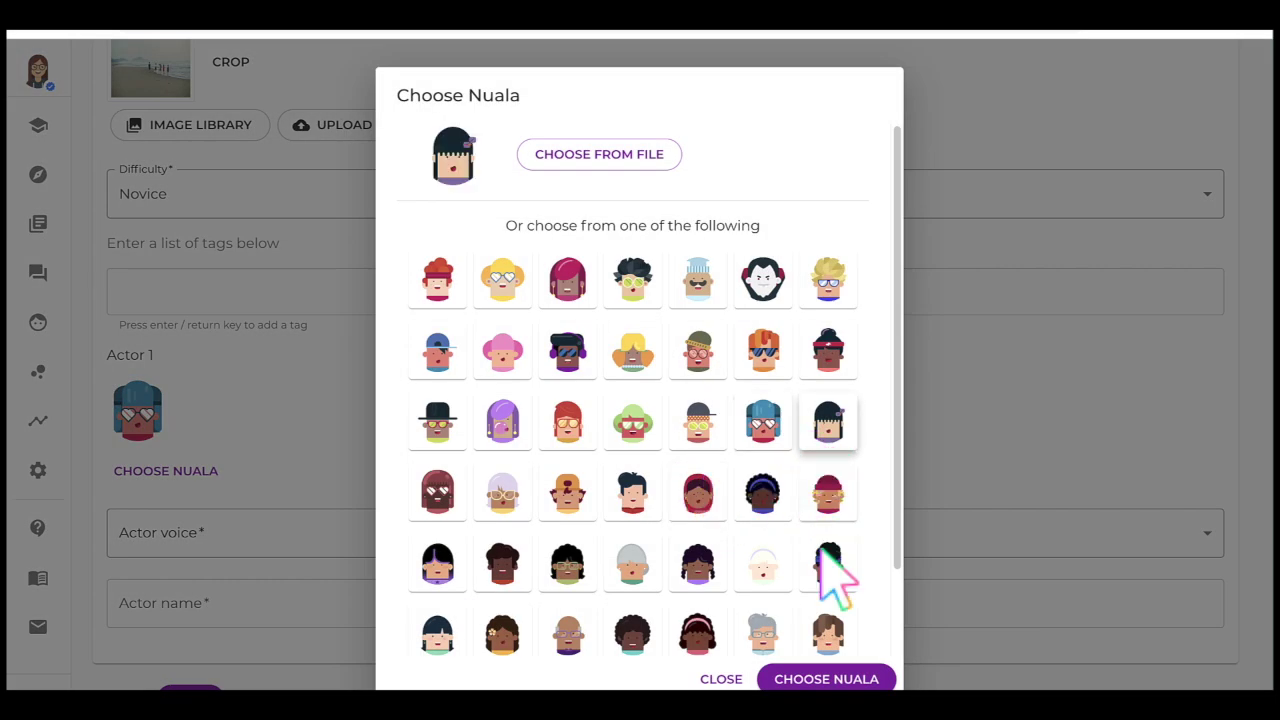
left_click(820, 679)
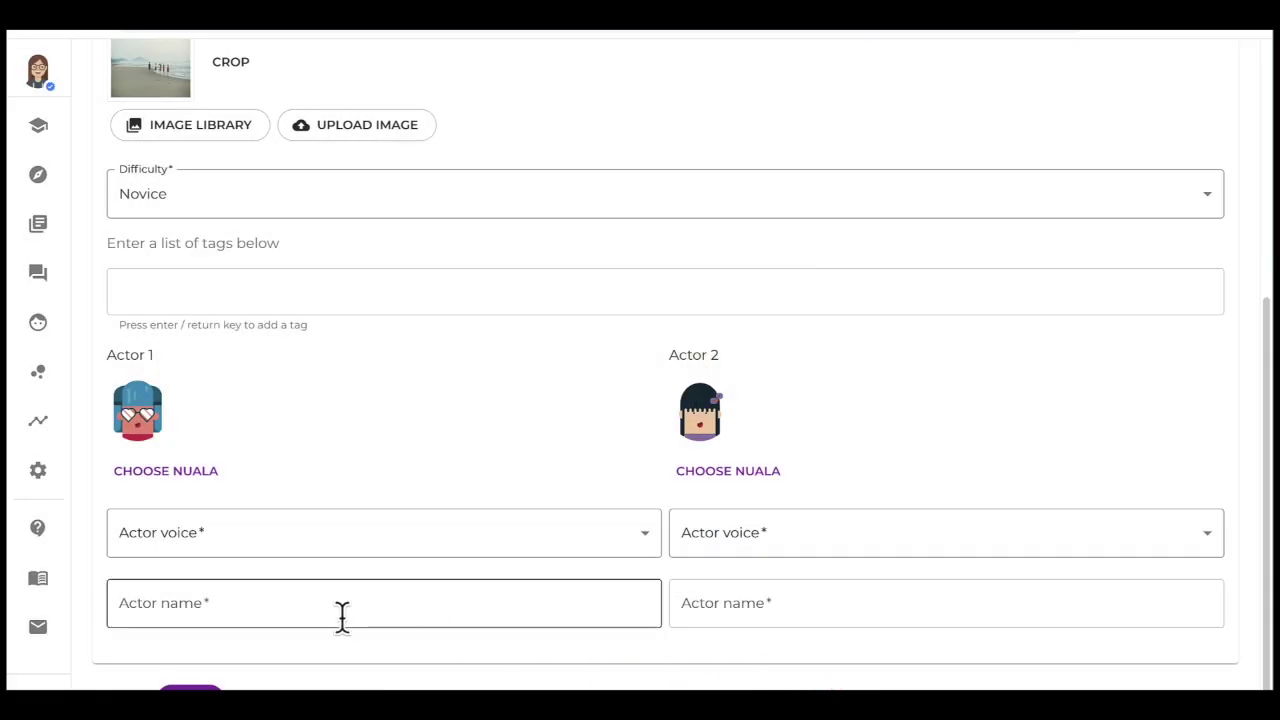
- Name Actor 1 Josh
left_click(340, 608)
type("J")
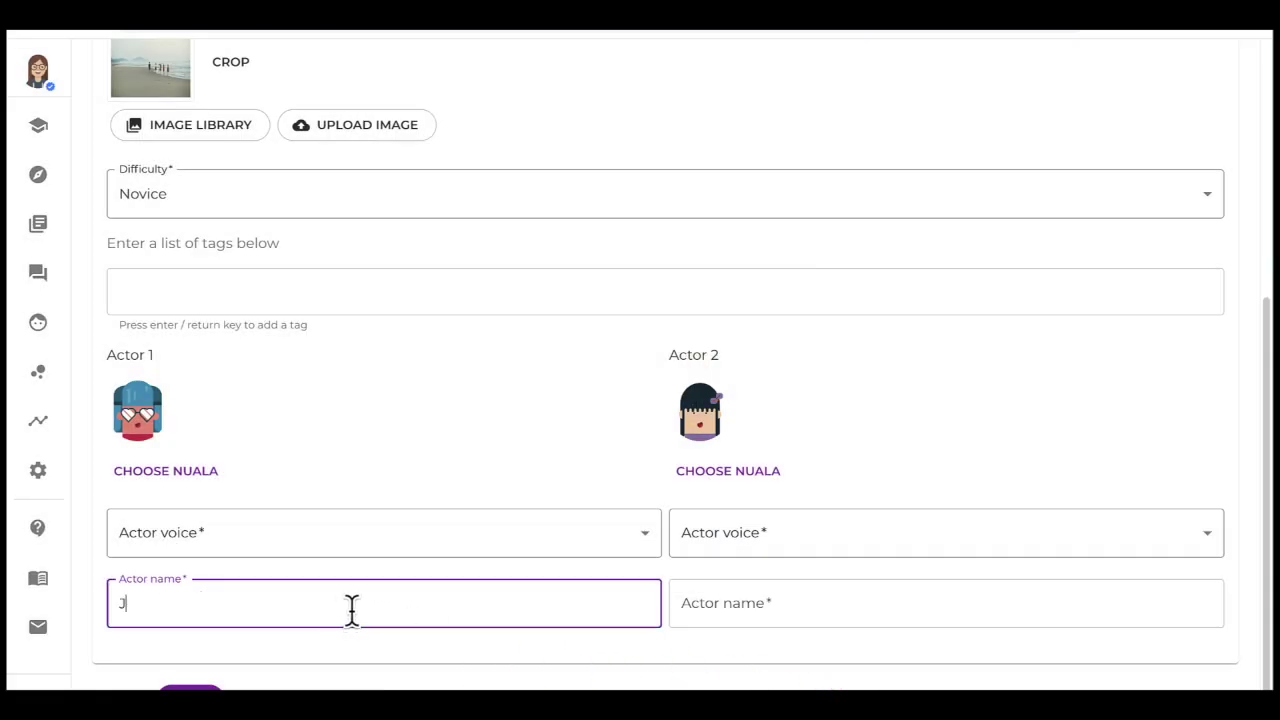
type("osh")
left_click(711, 607)
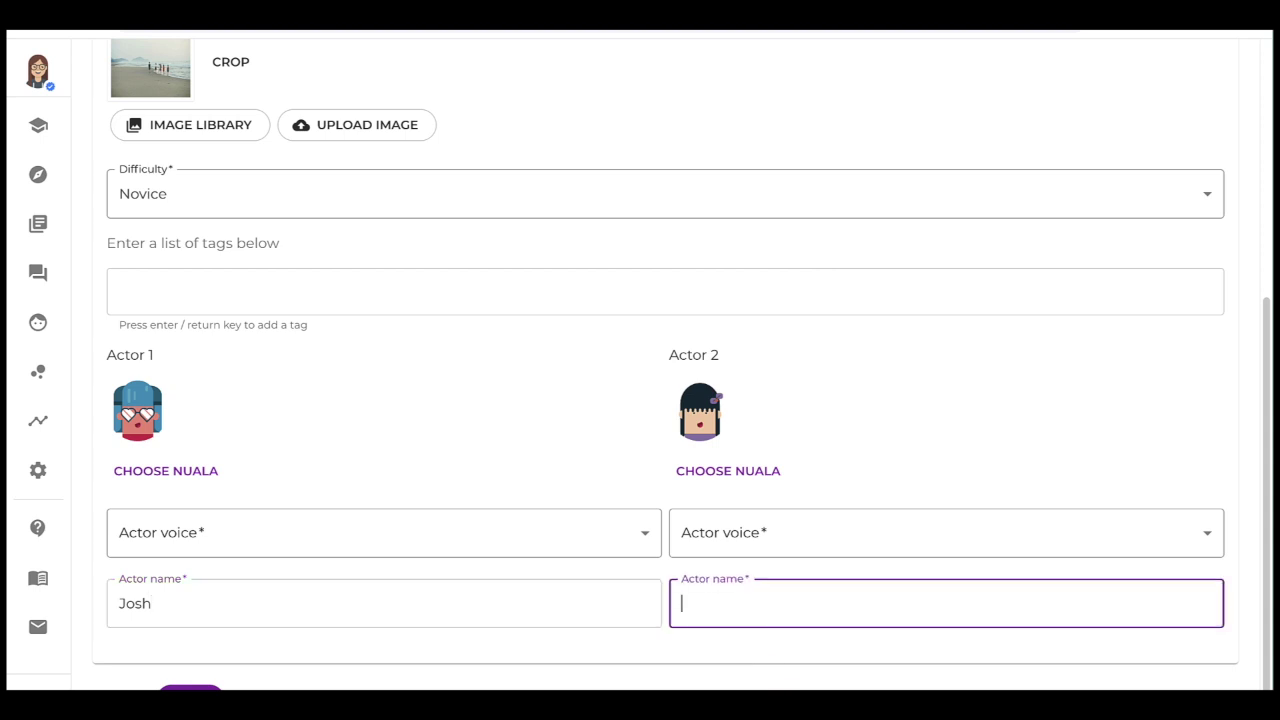
- Name Actor 2 Peggy and give her the Nicole voice
type("Peggy")
left_click(812, 548)
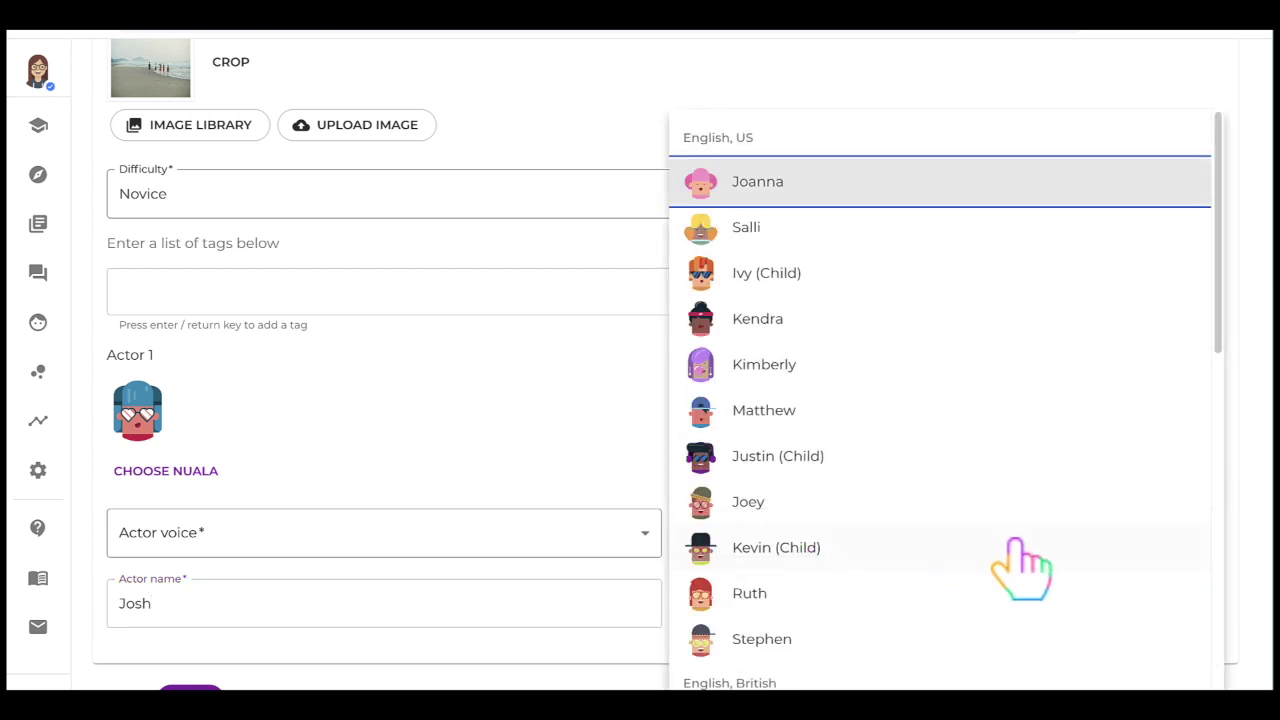
scroll(1015, 545, "down", 1)
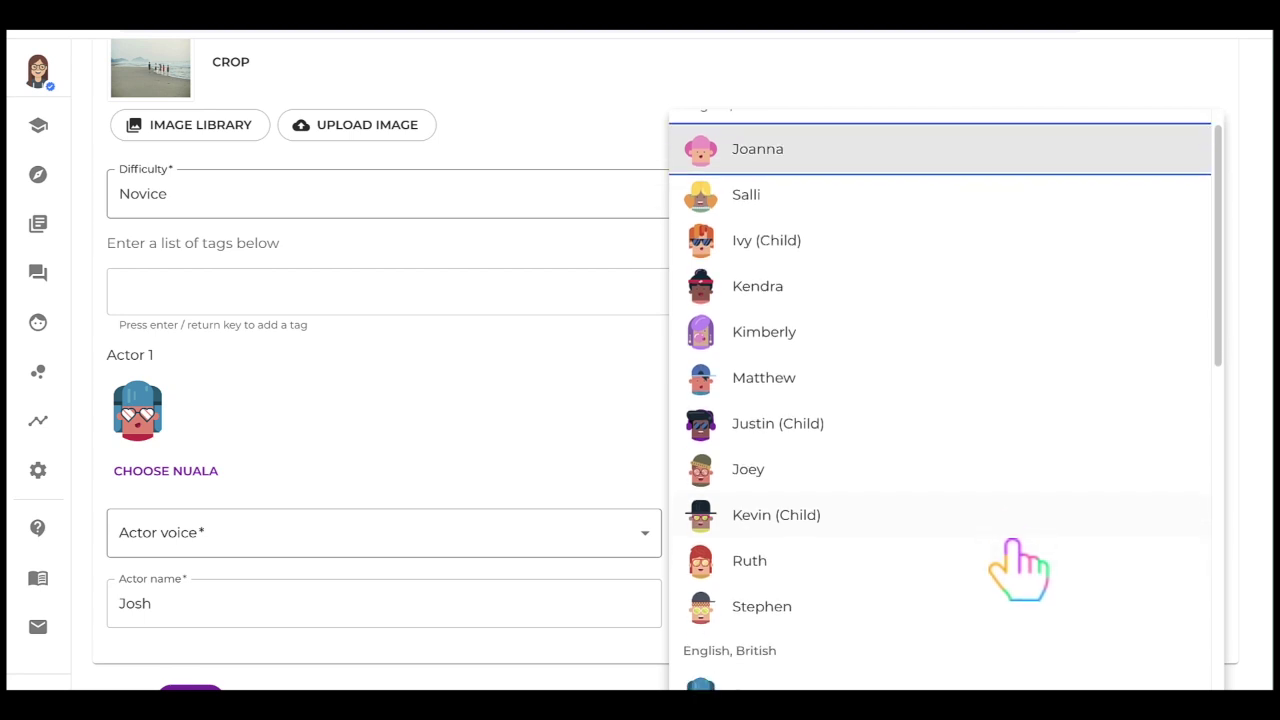
scroll(1015, 545, "down", 1)
scroll(1013, 544, "down", 2)
scroll(1011, 542, "down", 2)
scroll(1012, 545, "down", 2)
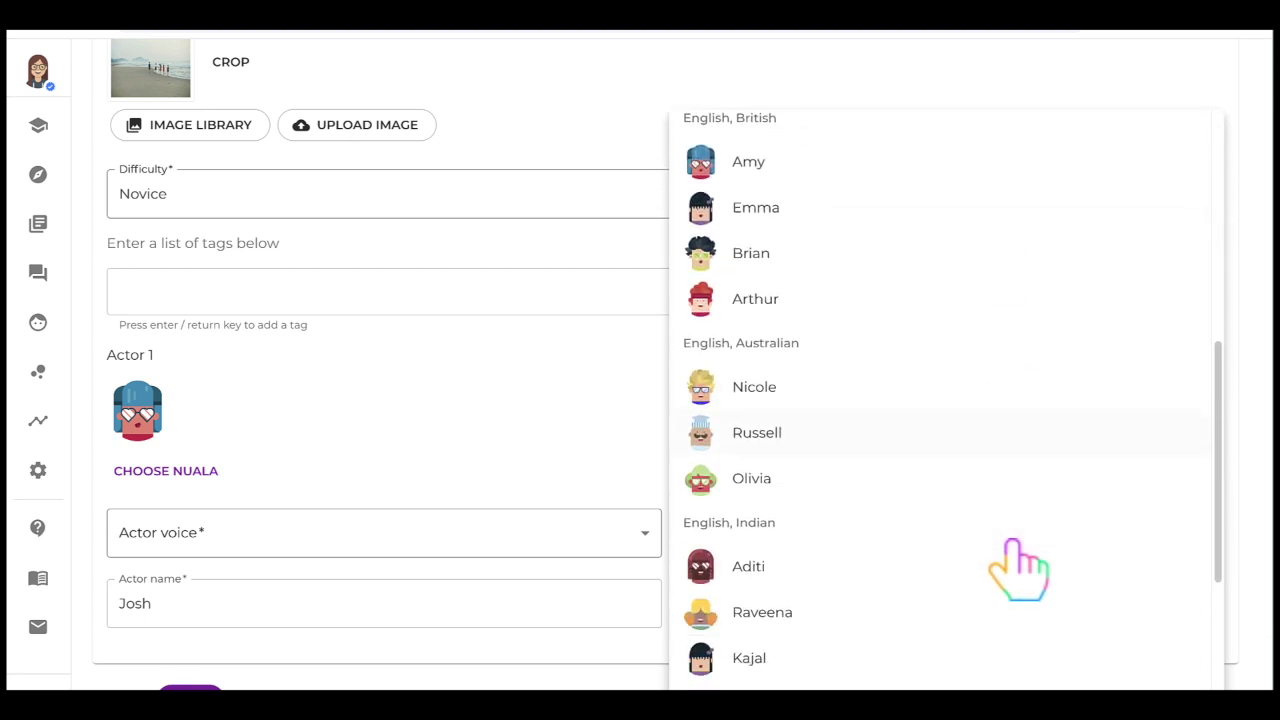
scroll(1012, 545, "down", 1)
scroll(1012, 545, "down", 2)
scroll(1012, 545, "down", 1)
scroll(1012, 545, "down", 1)
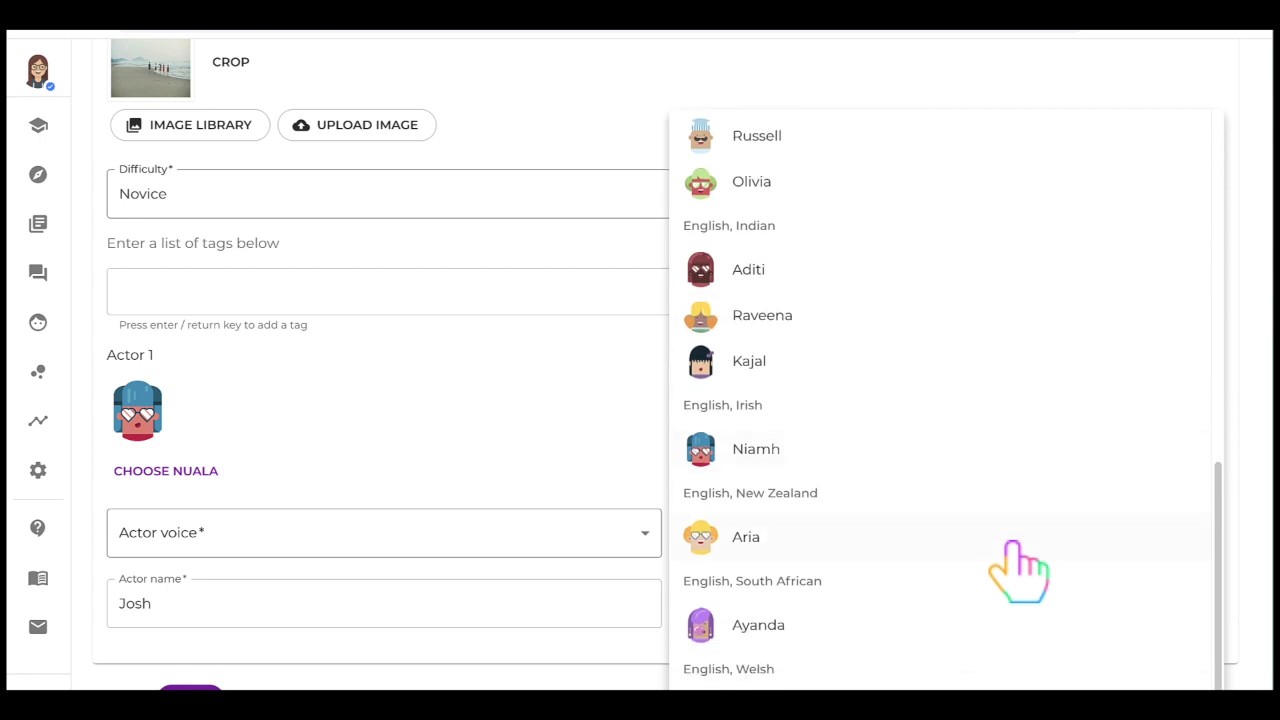
scroll(1012, 545, "down", 1)
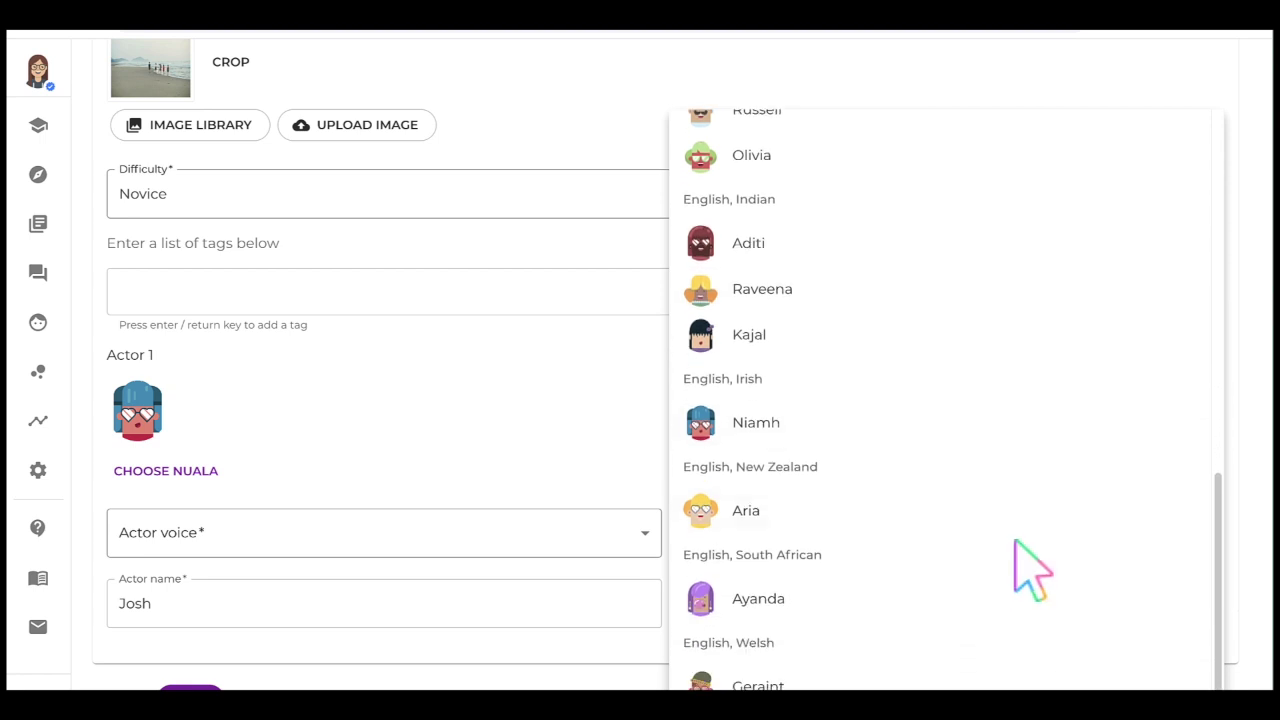
scroll(1015, 541, "up", 1)
left_click(885, 495)
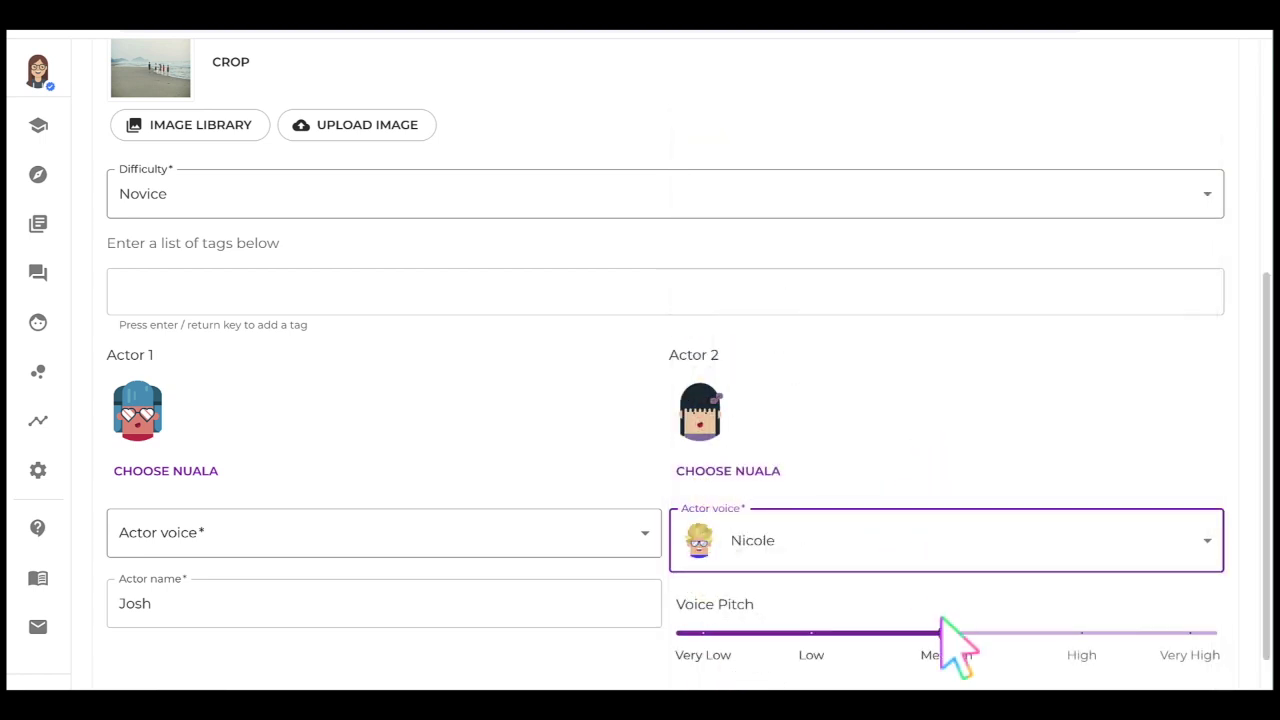
- Raise Peggy's voice pitch to High and give Josh the Joey voice
left_click_drag(956, 650, 1057, 651)
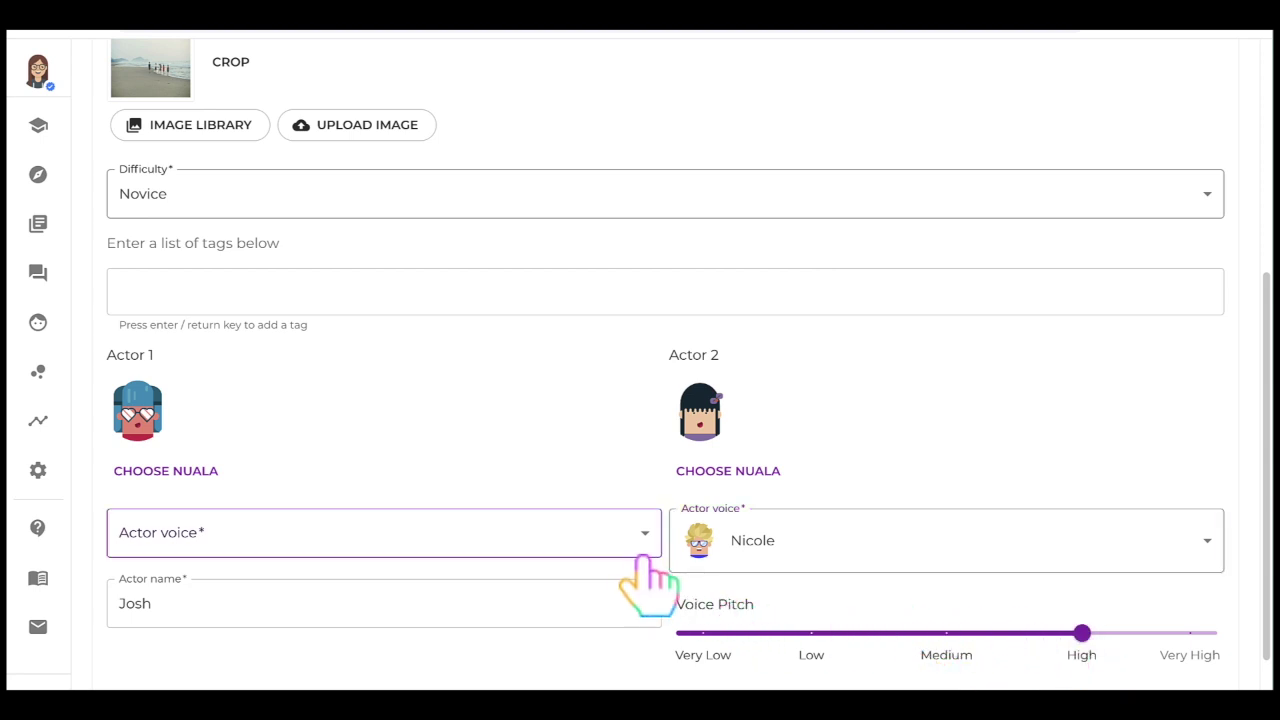
left_click(612, 545)
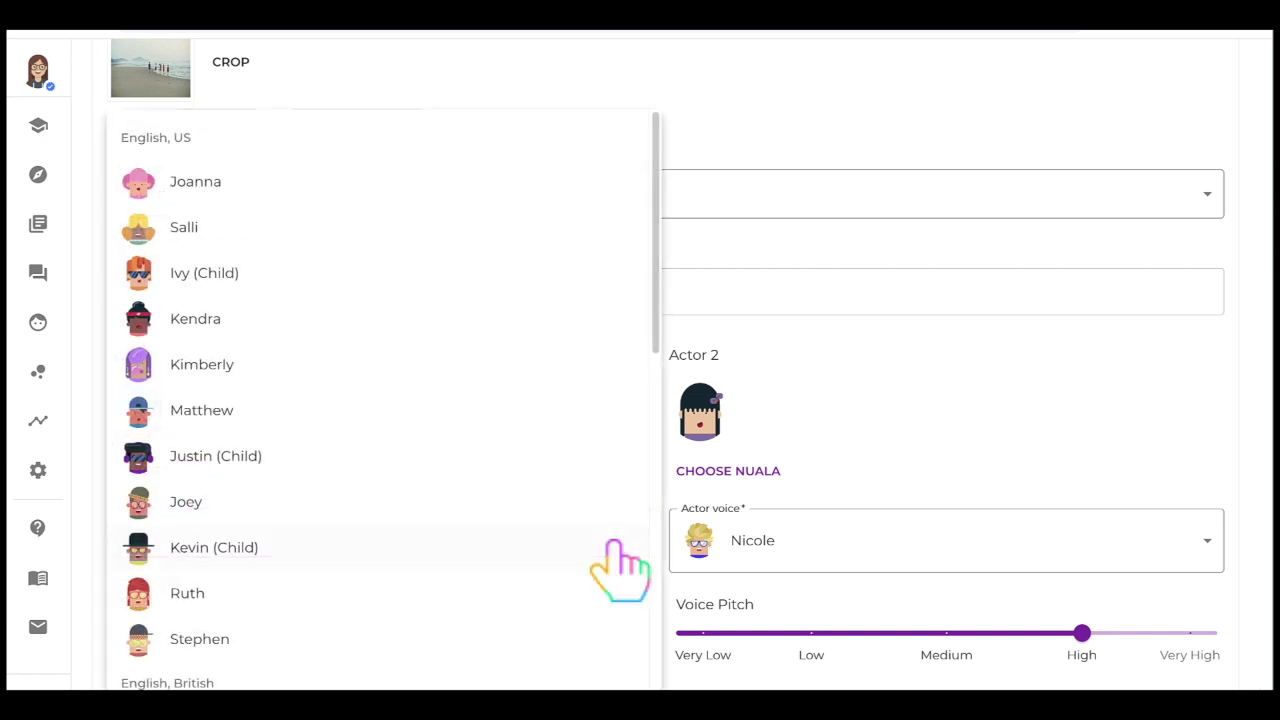
left_click(590, 503)
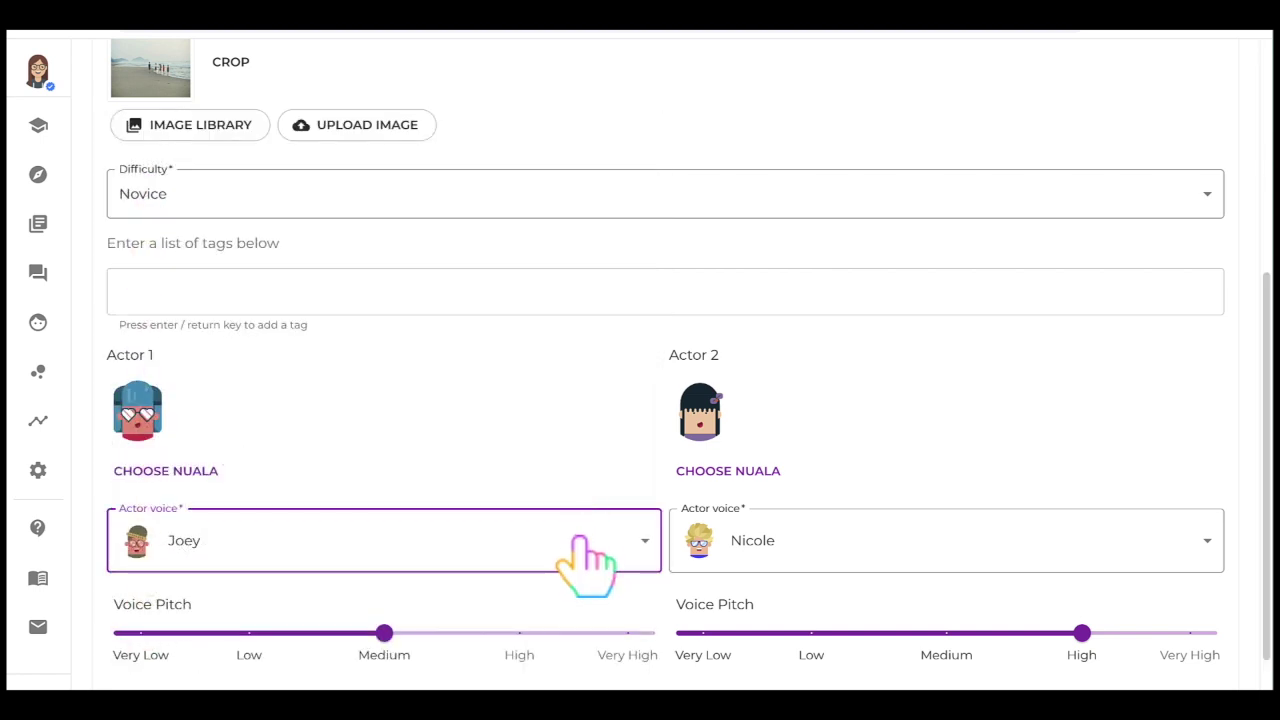
scroll(579, 540, "down", 2)
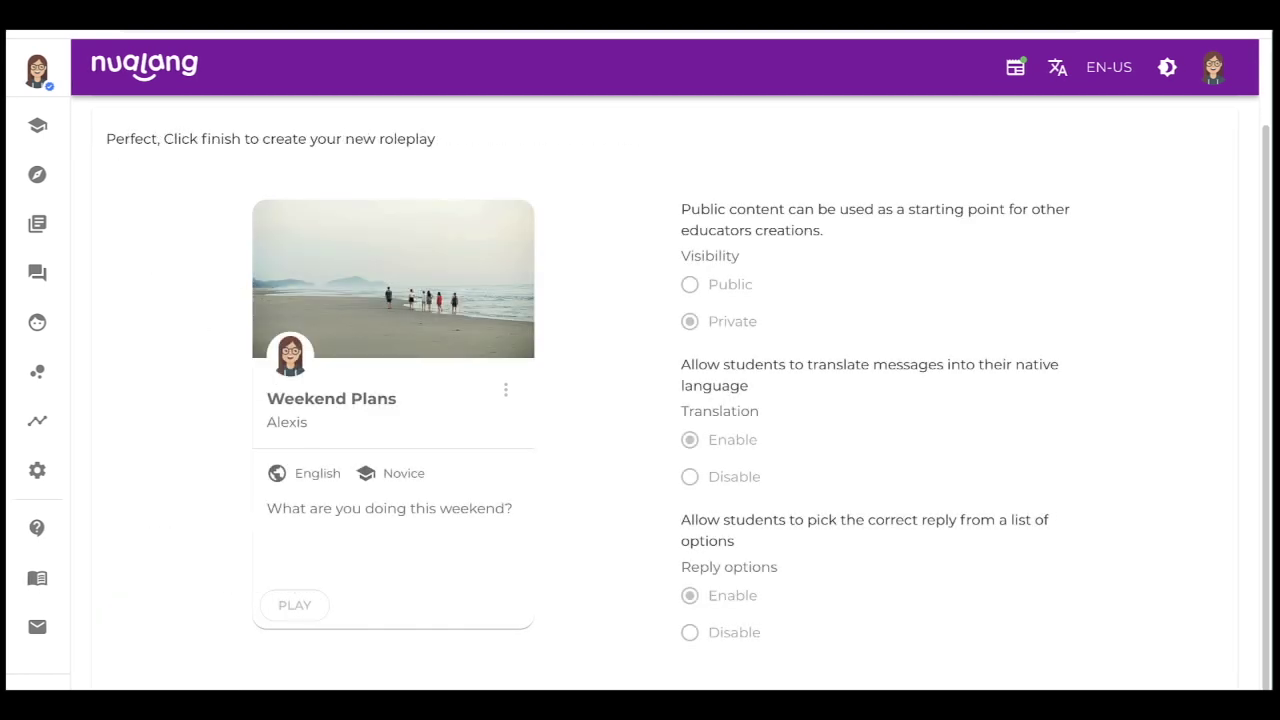
- Scroll the Weekend Plans final review with its visibility, translation and reply options
scroll(670, 365, "down", 1)
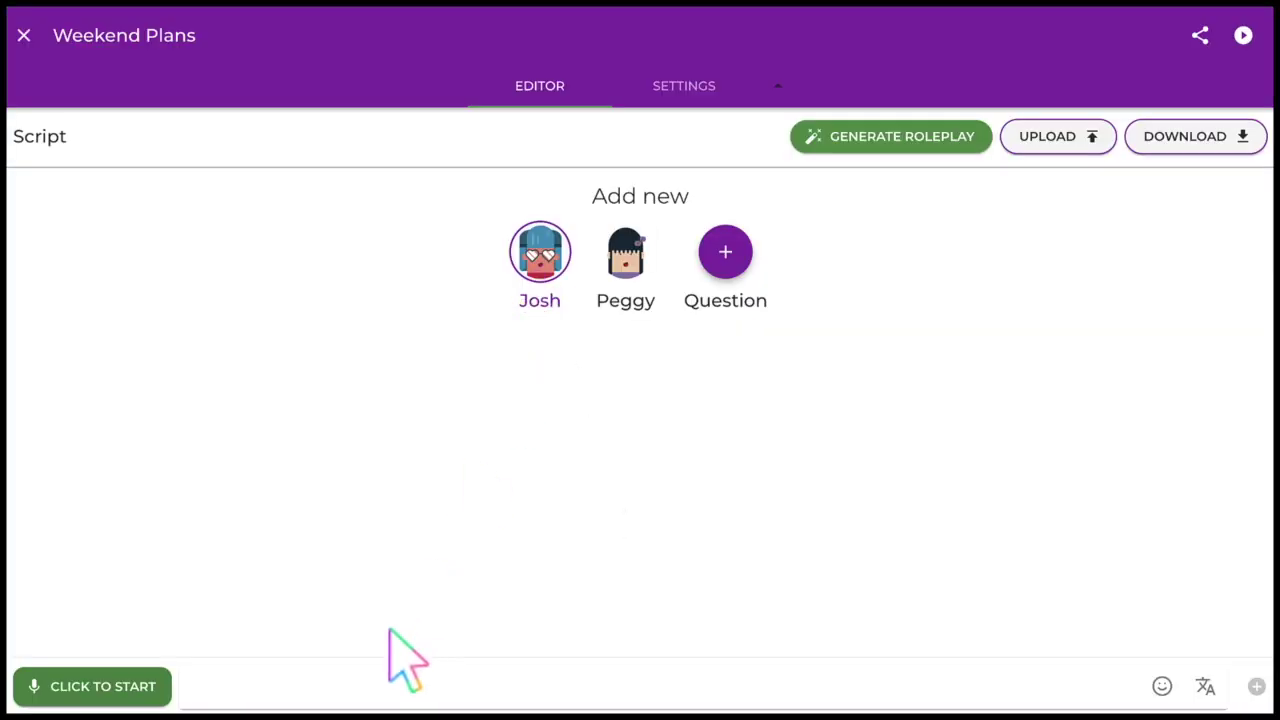
- Add Josh's line asking Peggy about weekend plans, then Peggy's dictated beach reply
type("H")
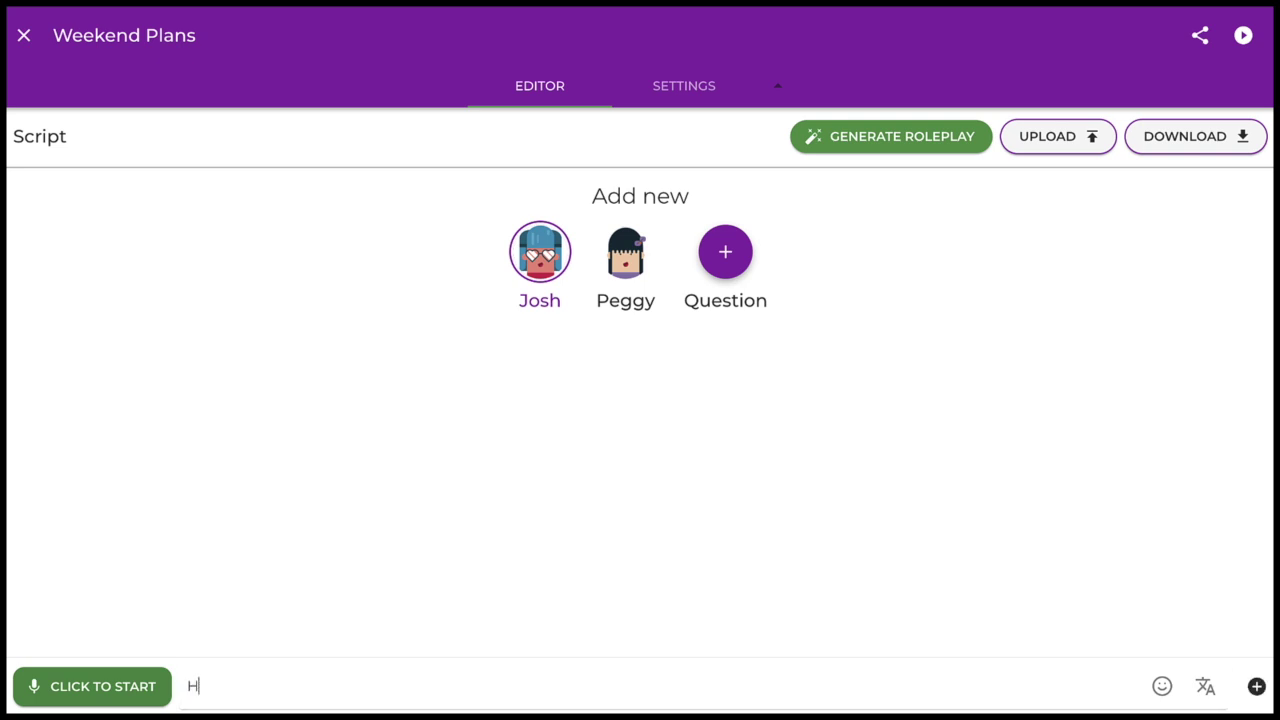
type("i Peggy! D")
type("o you have plans this")
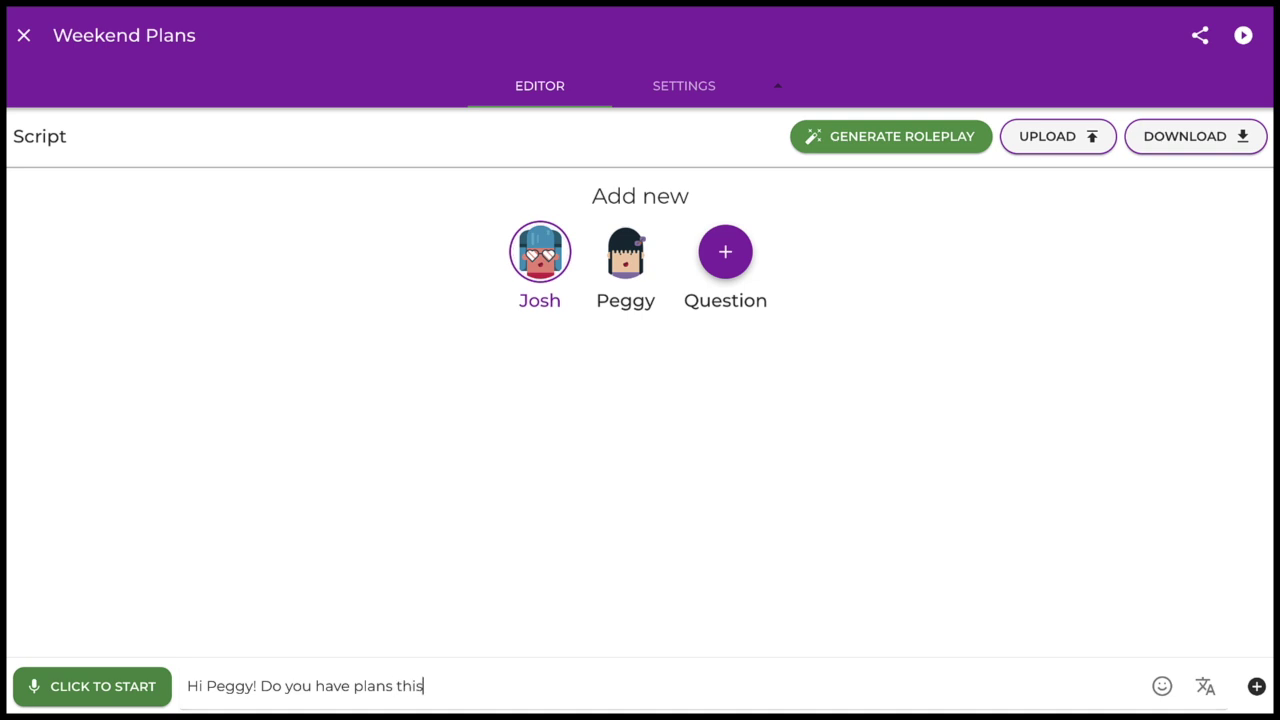
type(" wek")
type("kend?")
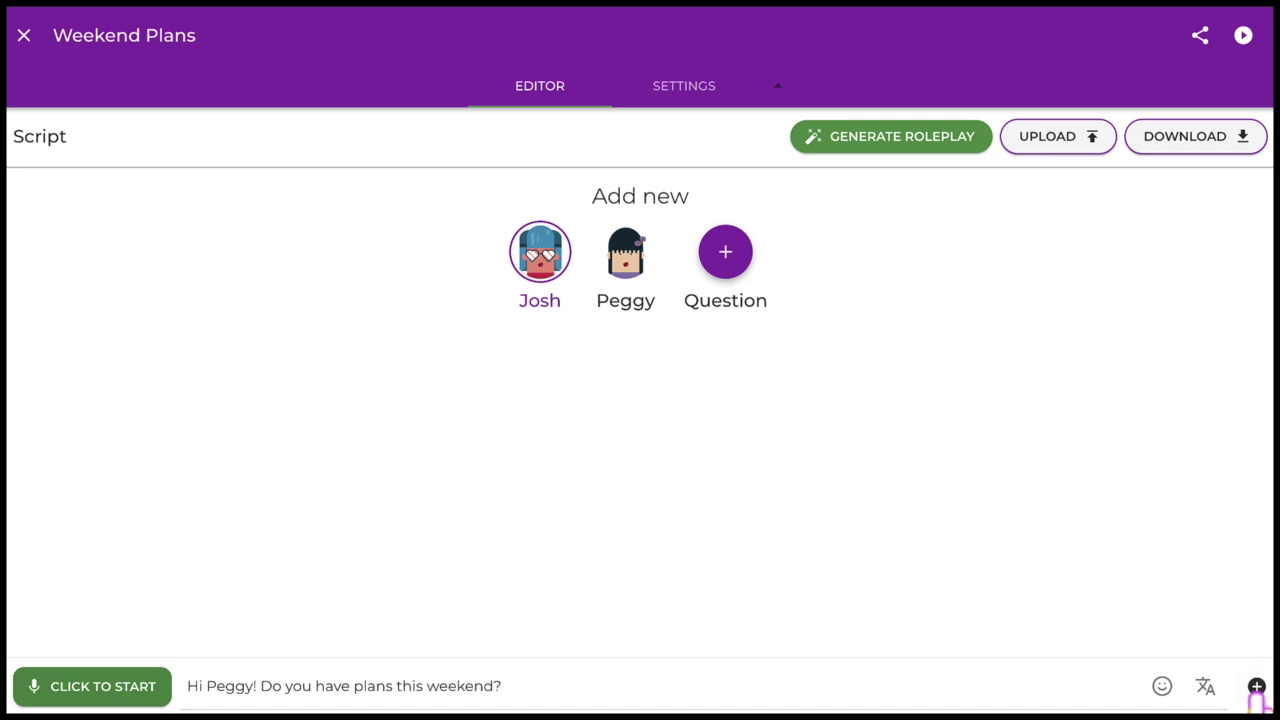
left_click(1256, 686)
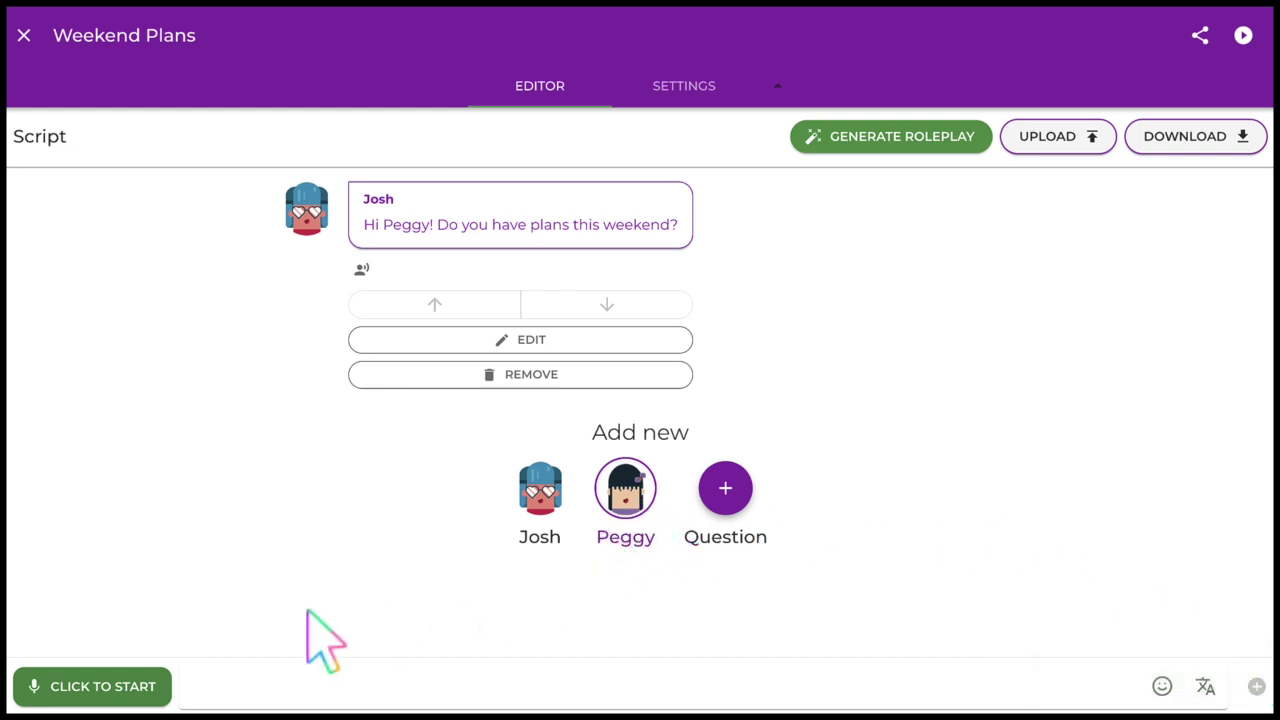
left_click(57, 698)
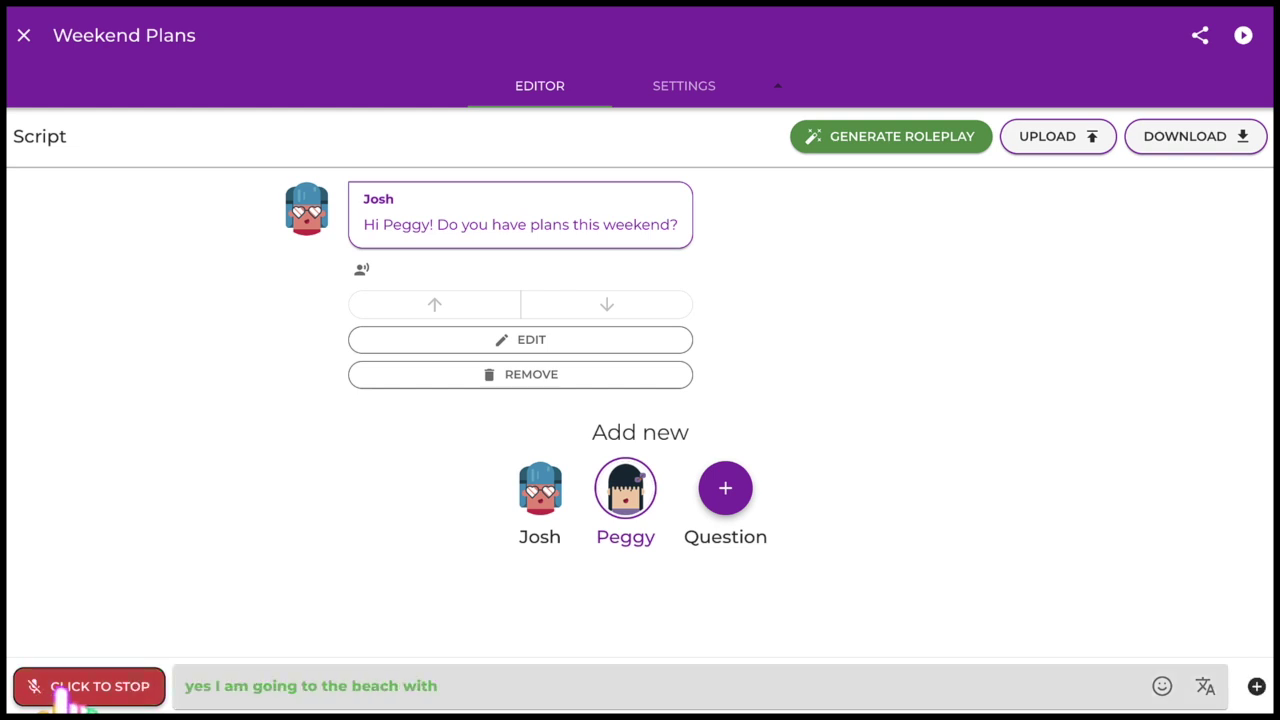
left_click(60, 698)
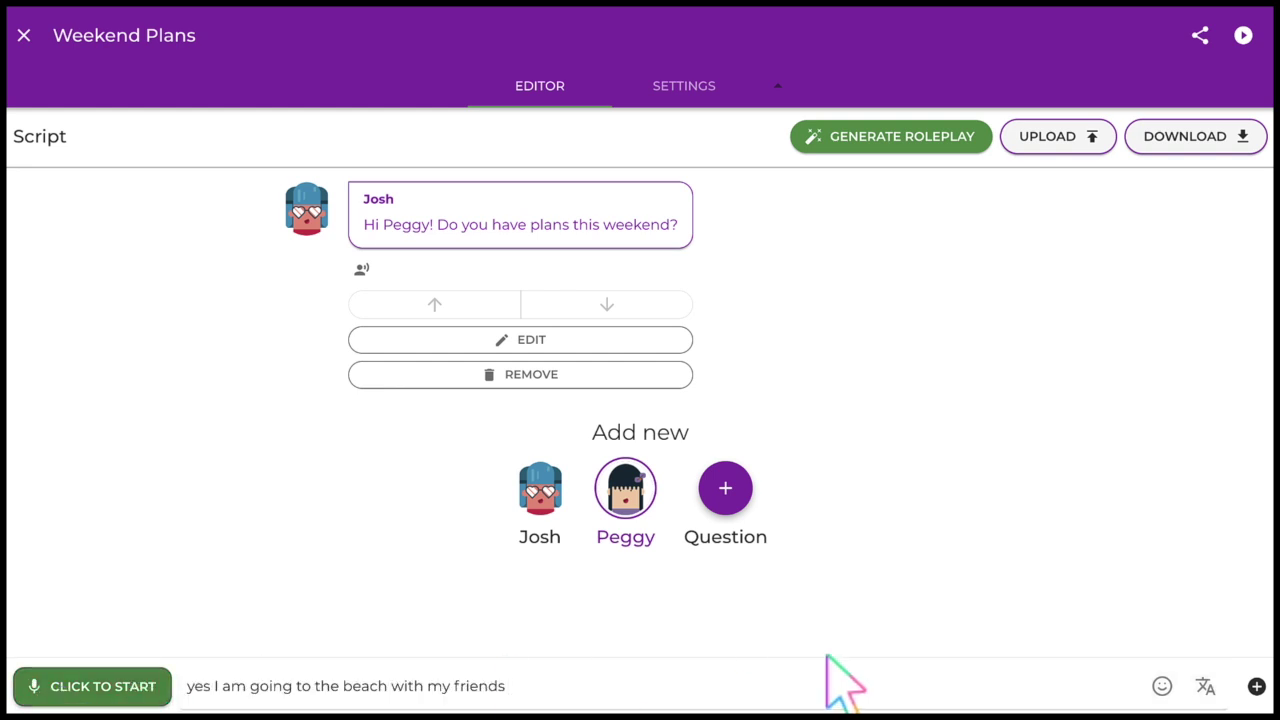
left_click(1256, 686)
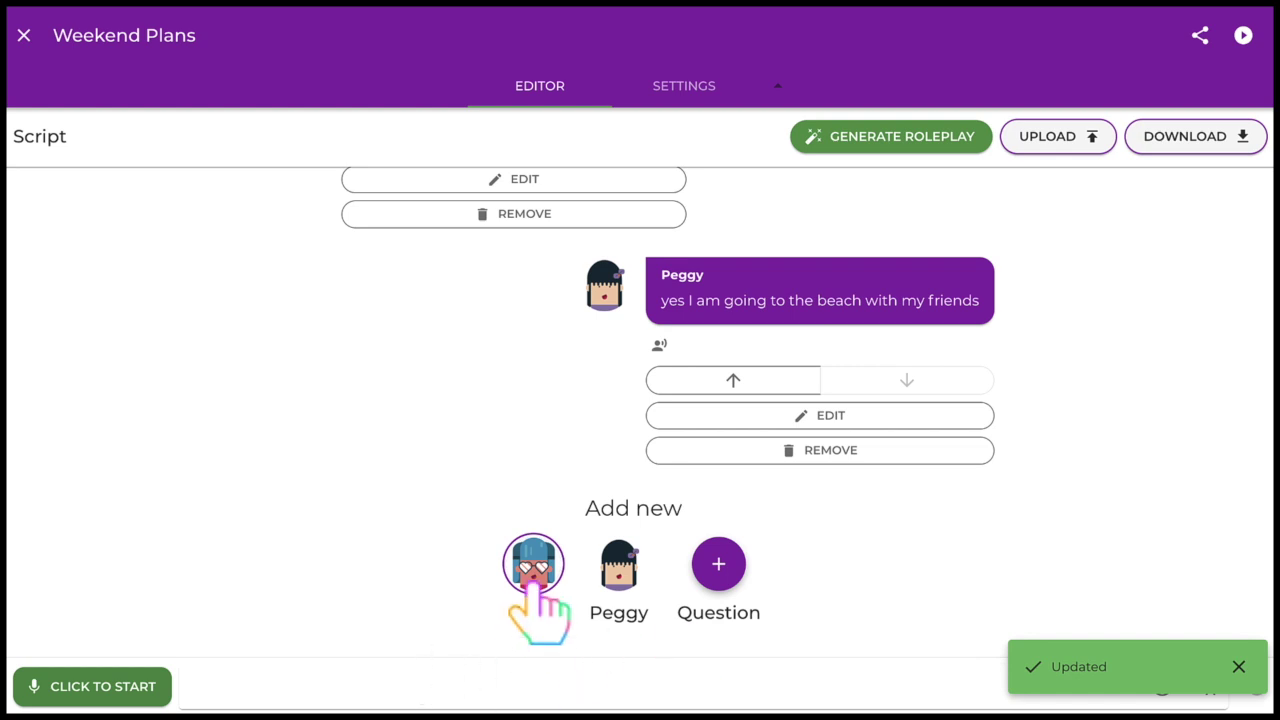
- Add Josh's follow-up line 'That sounds fun! Are you driving there?'
type("That ")
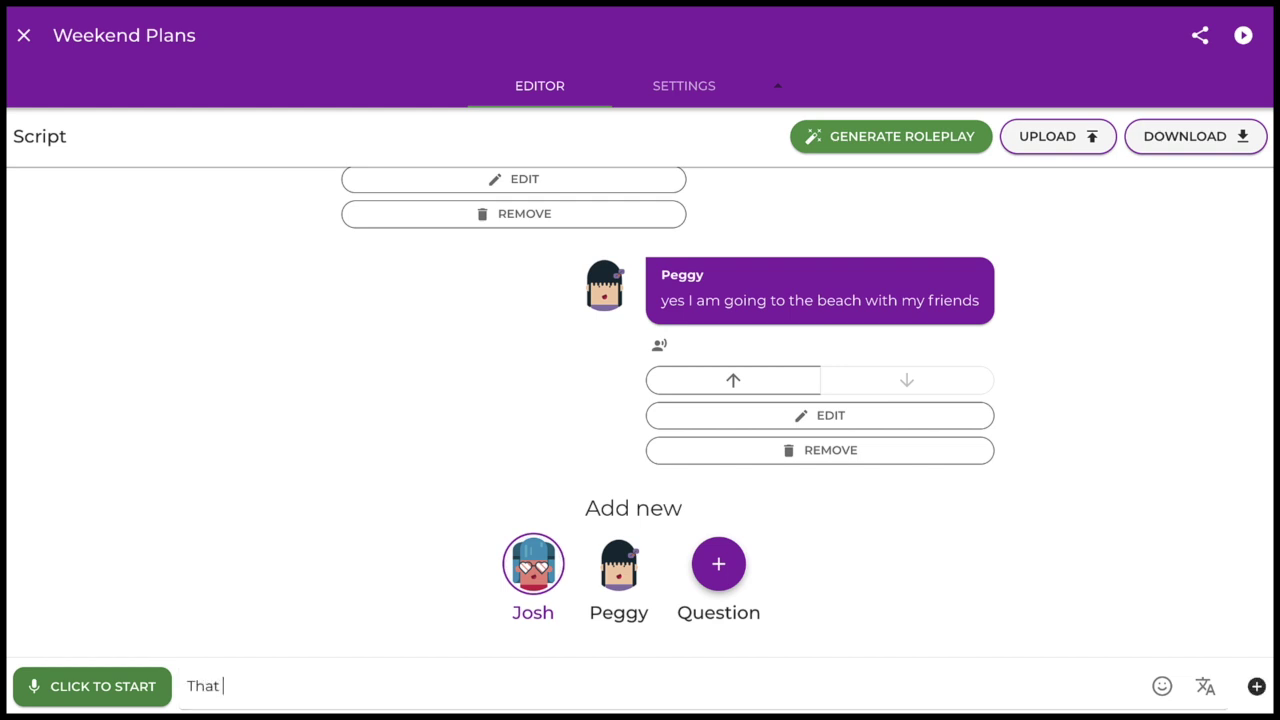
type("sounds fun!")
type(" Are you dri")
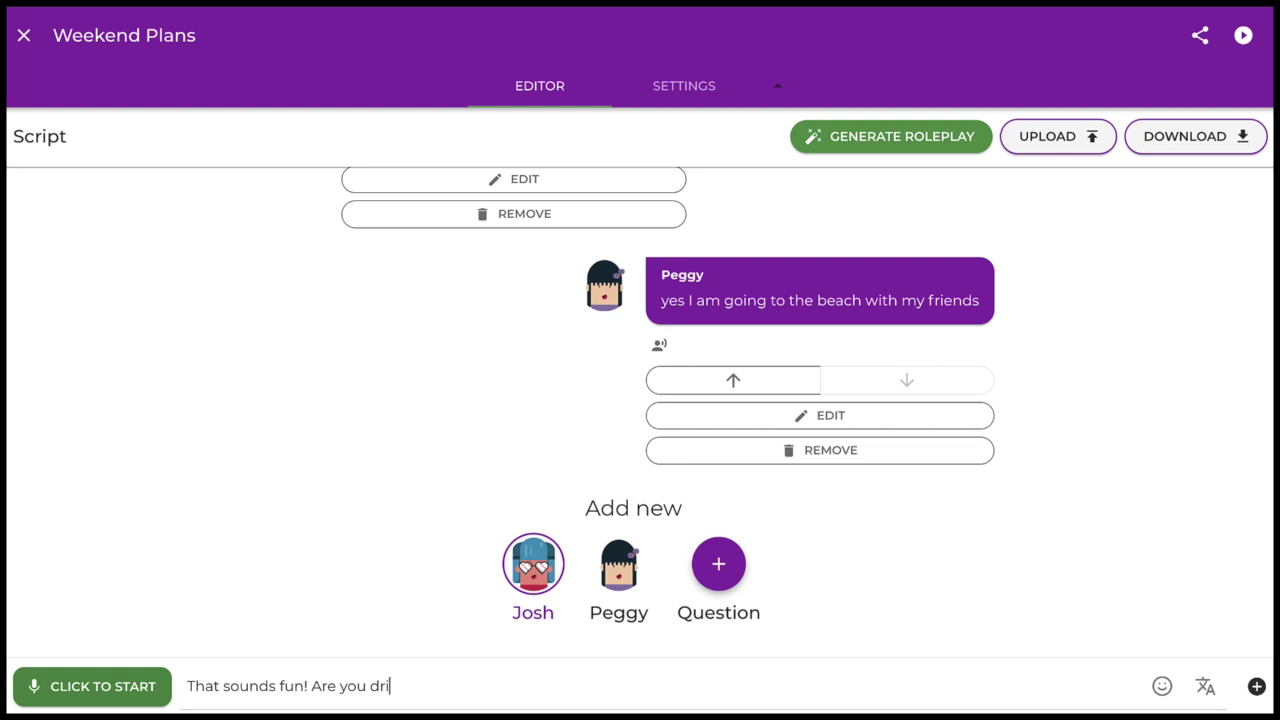
type("ving there?")
key("Return")
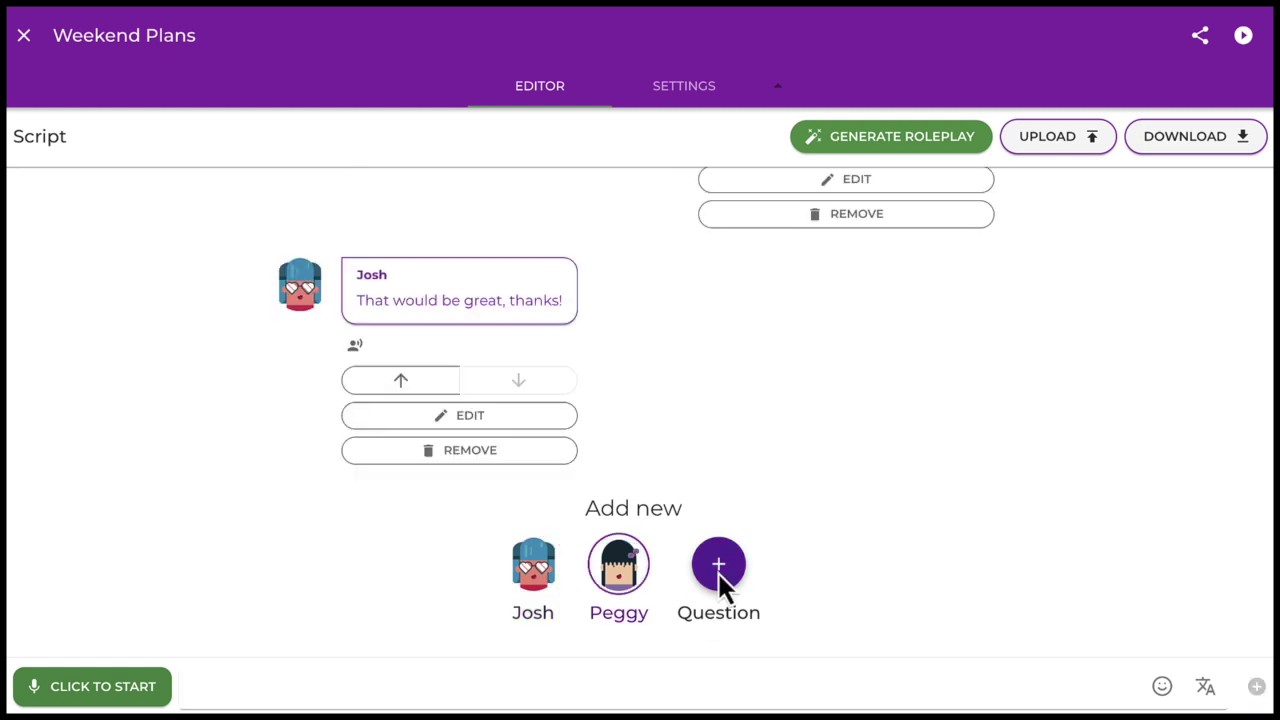
left_click(719, 564)
- Add 'Where is Peggy going?' with answers The park, The zoo, The beach, The beach correct
type("Whe")
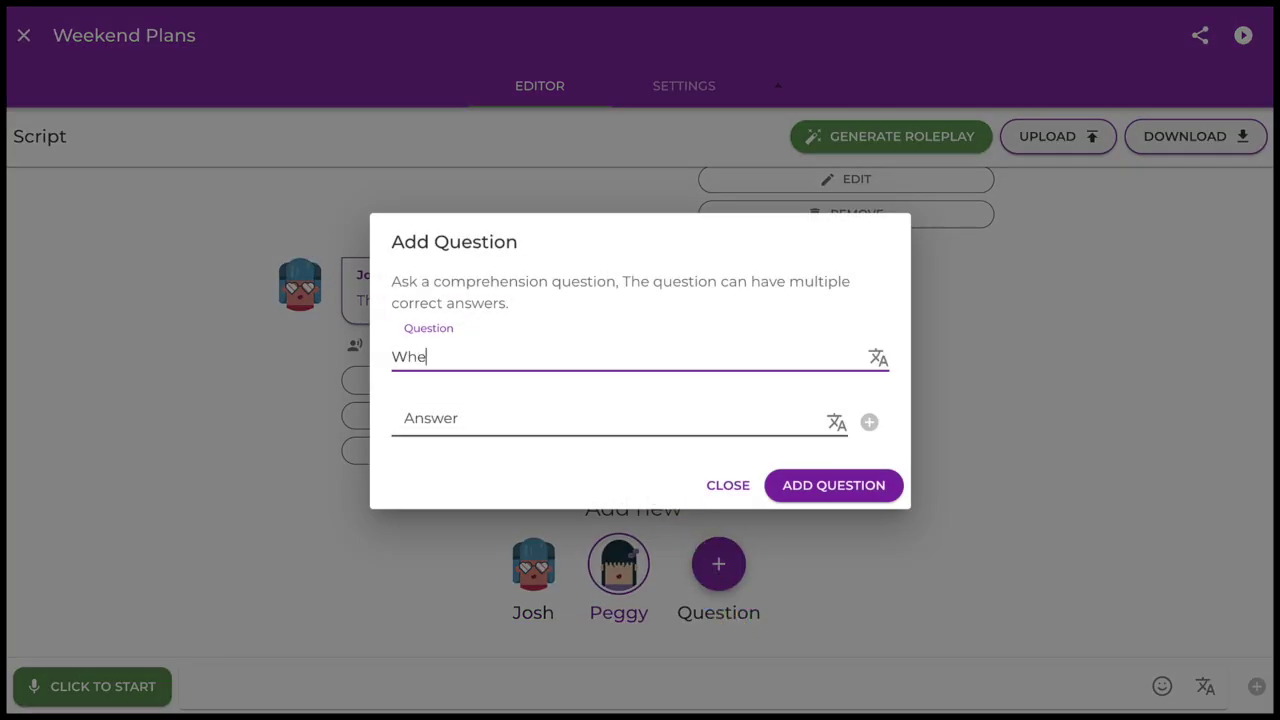
type("re is Peggy going")
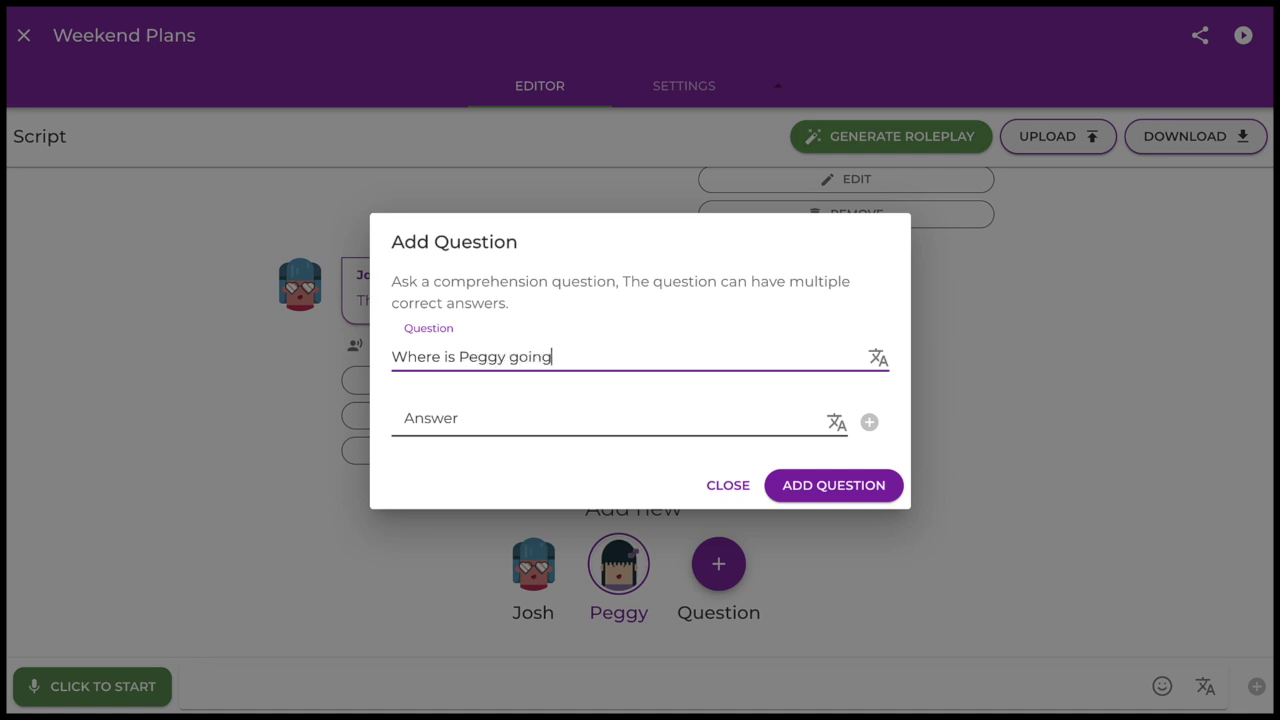
type("?")
left_click(532, 416)
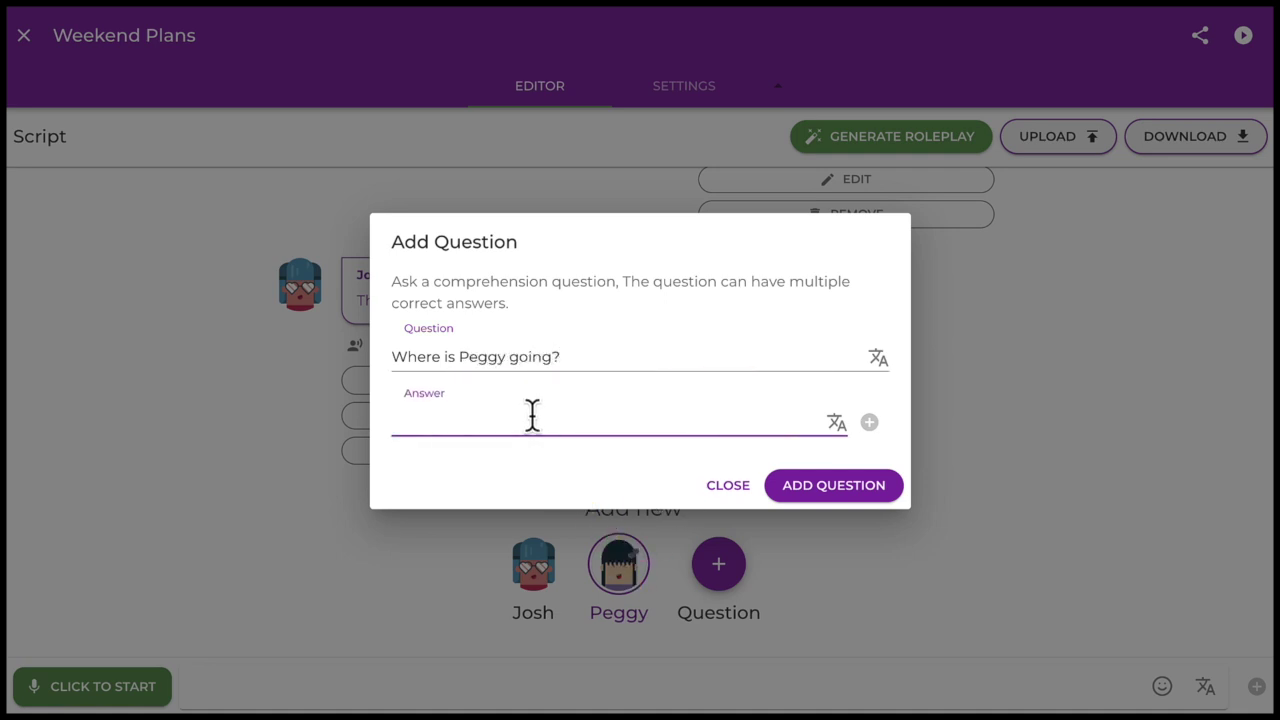
type("The park")
left_click(868, 423)
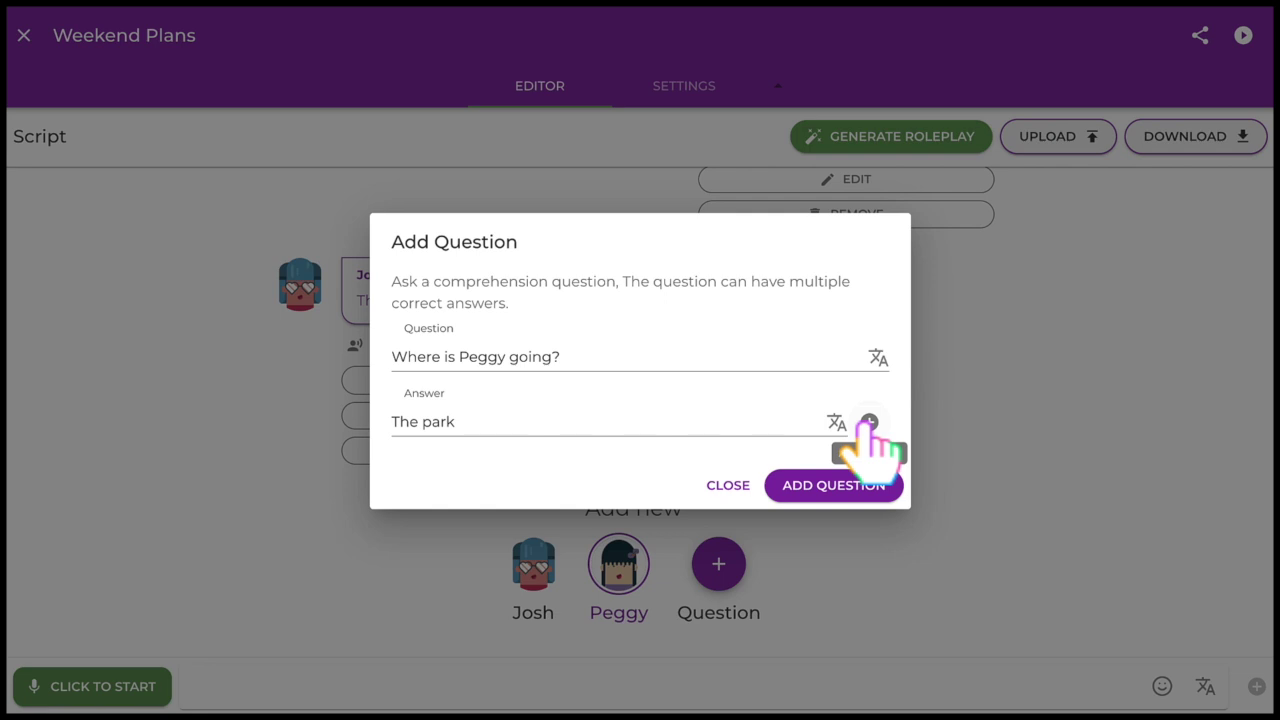
left_click(600, 460)
type("The zoo")
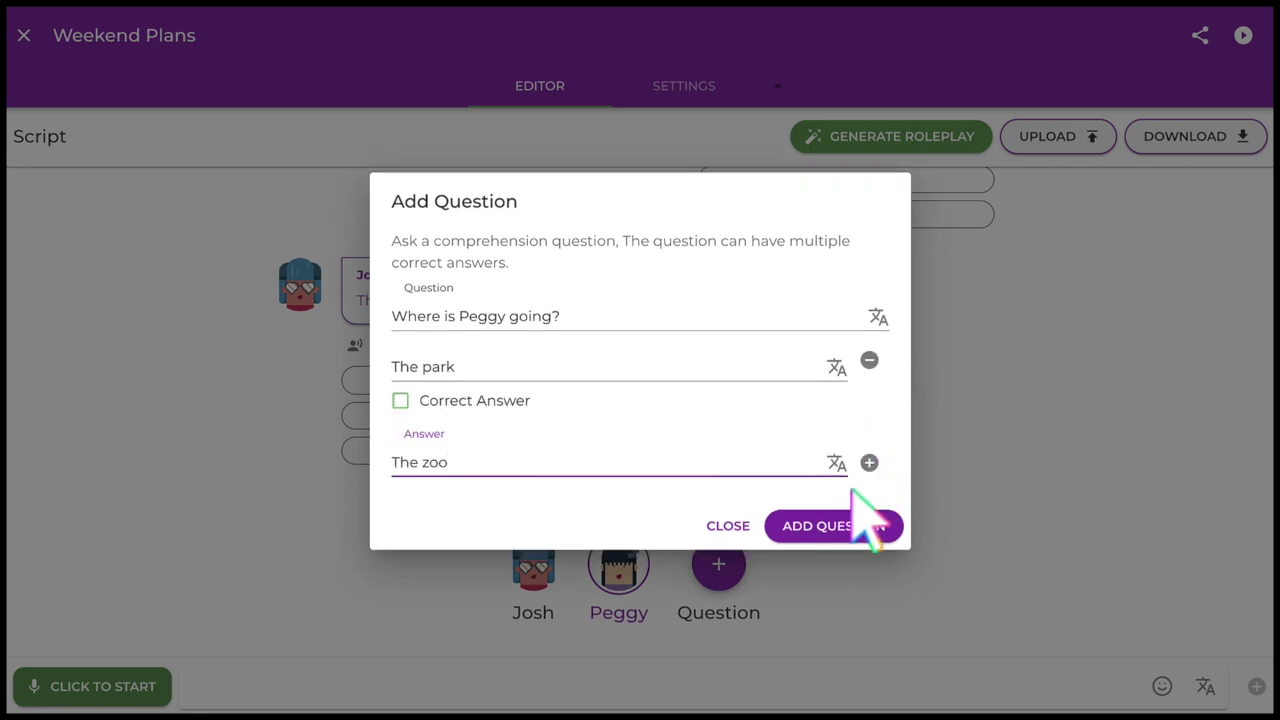
left_click(869, 462)
type("Th")
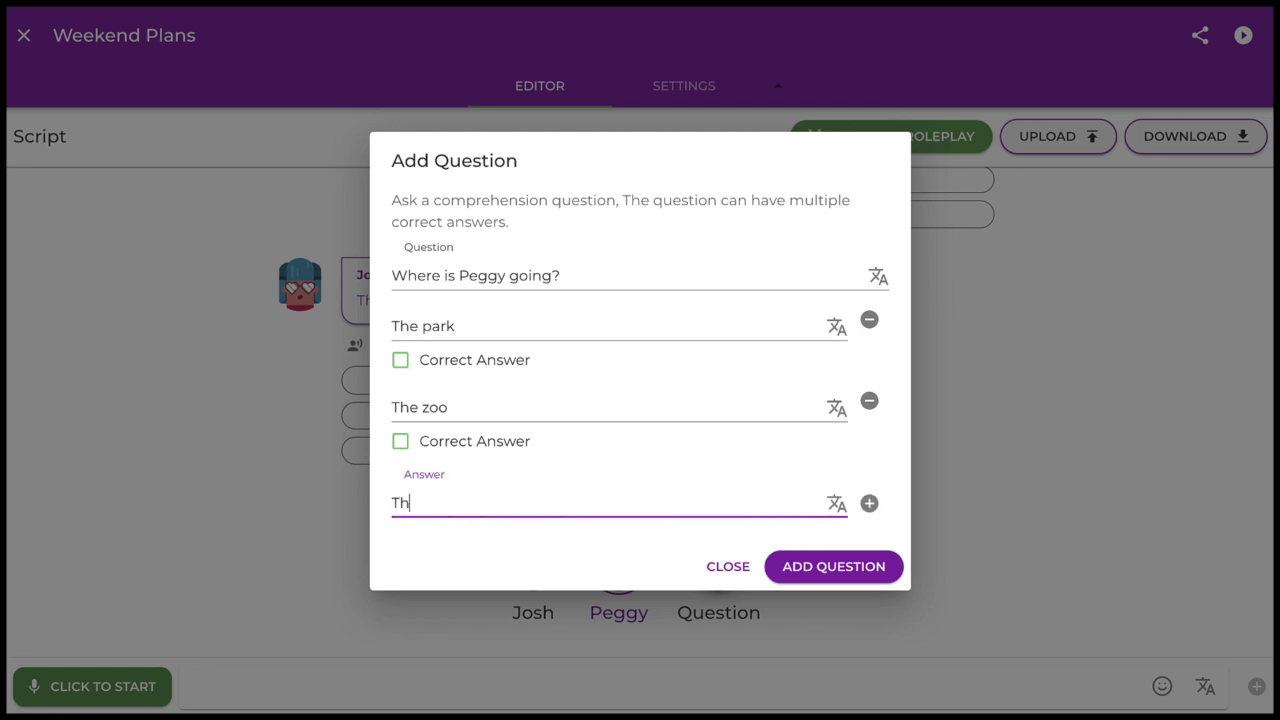
type("e beach")
left_click(869, 503)
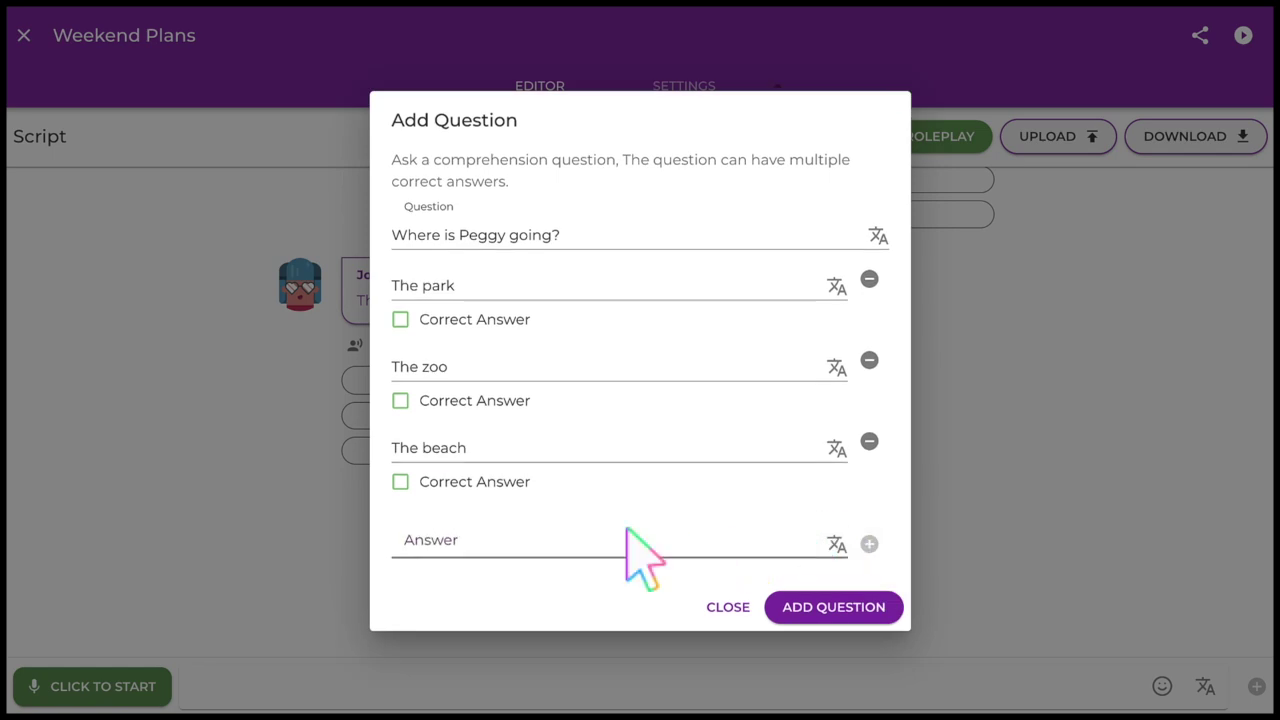
left_click(402, 481)
left_click(808, 614)
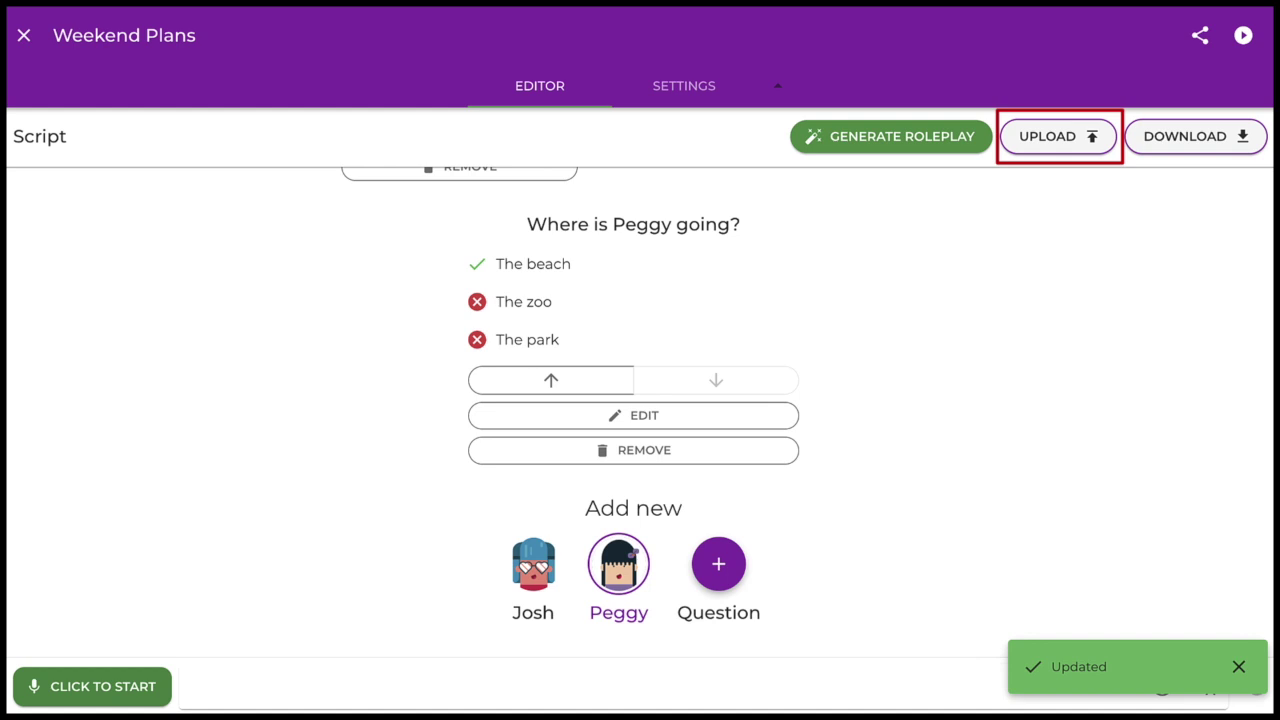
- Open the Upload Script dialog from the Script bar's UPLOAD option
left_click(1074, 136)
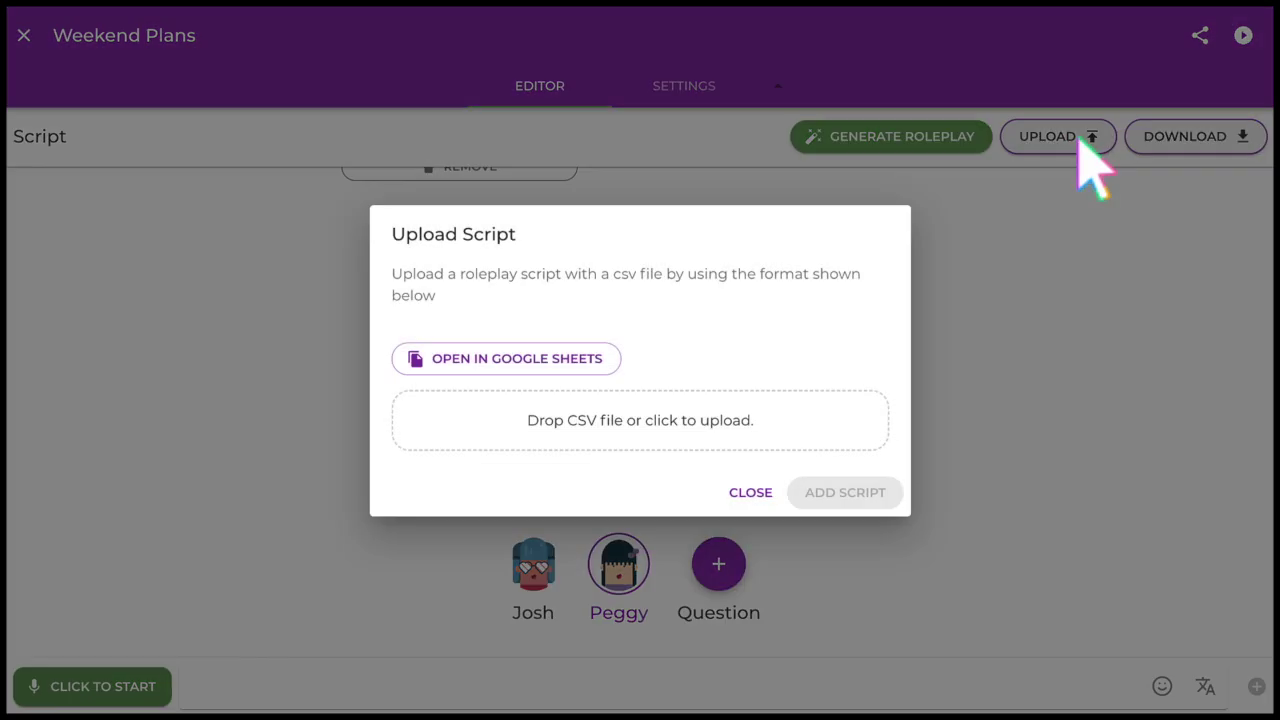